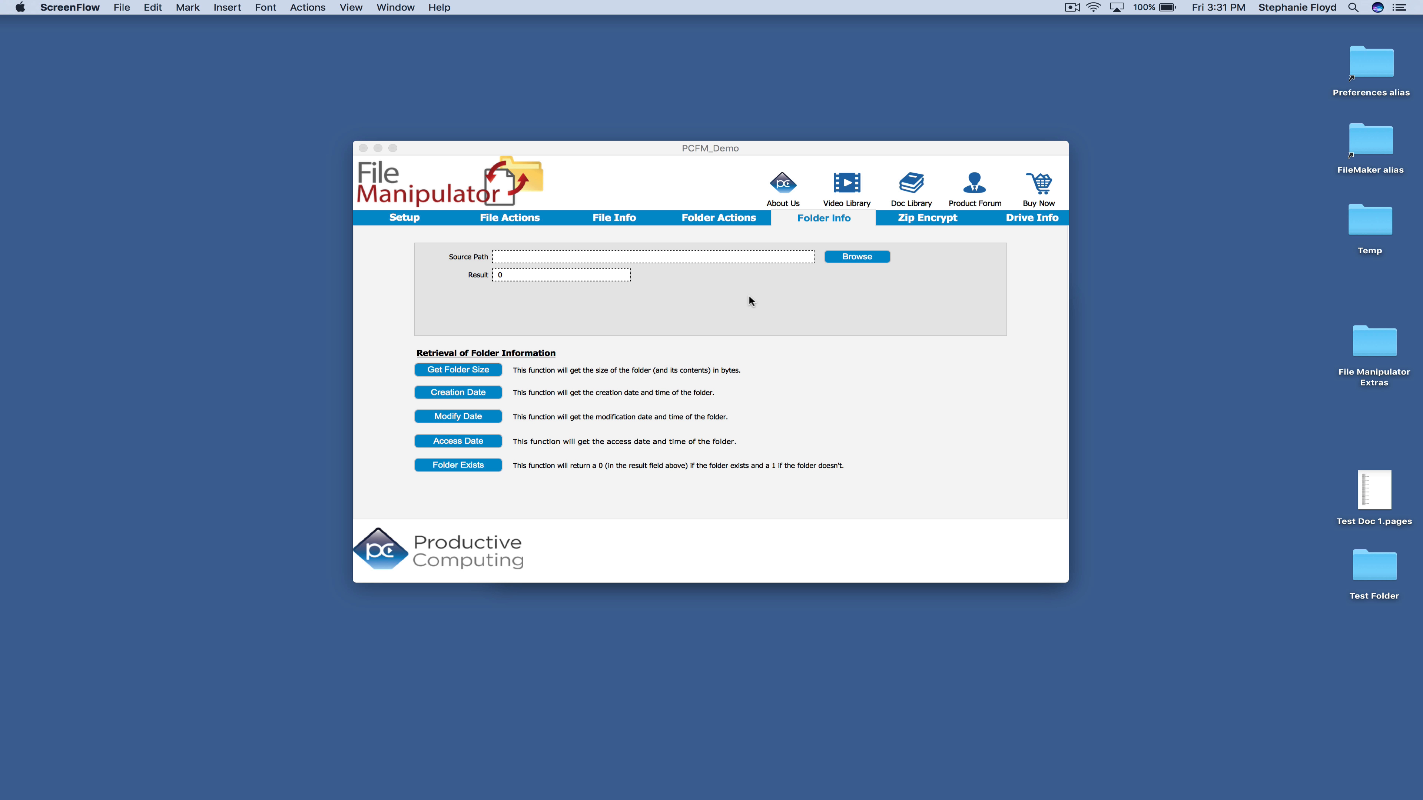
# Bring the PCFM_Demo File Manipulator window to the front on its Folder Info tab
pyautogui.click(872, 257)
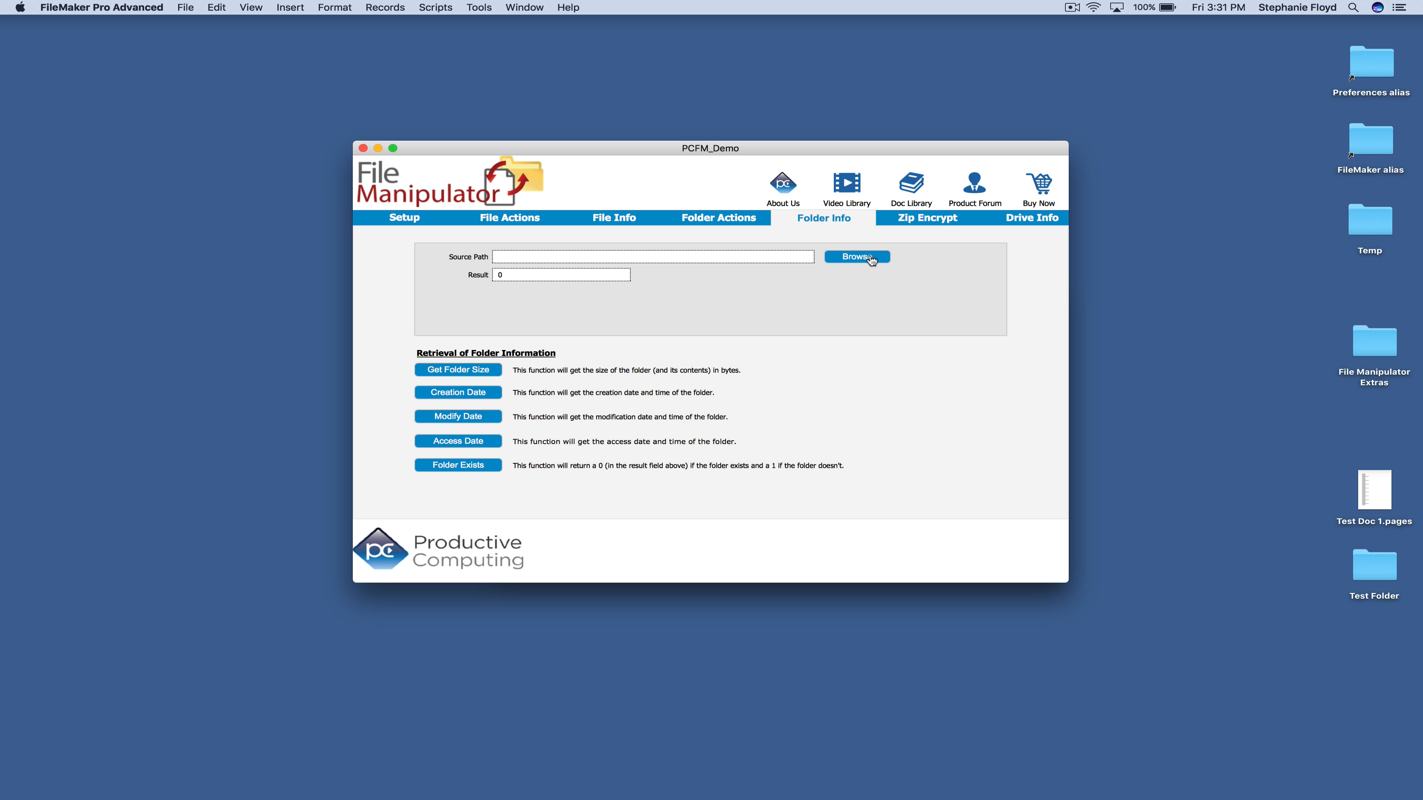
# Browse to Test Folder on the Desktop and select it as the source path
pyautogui.click(857, 257)
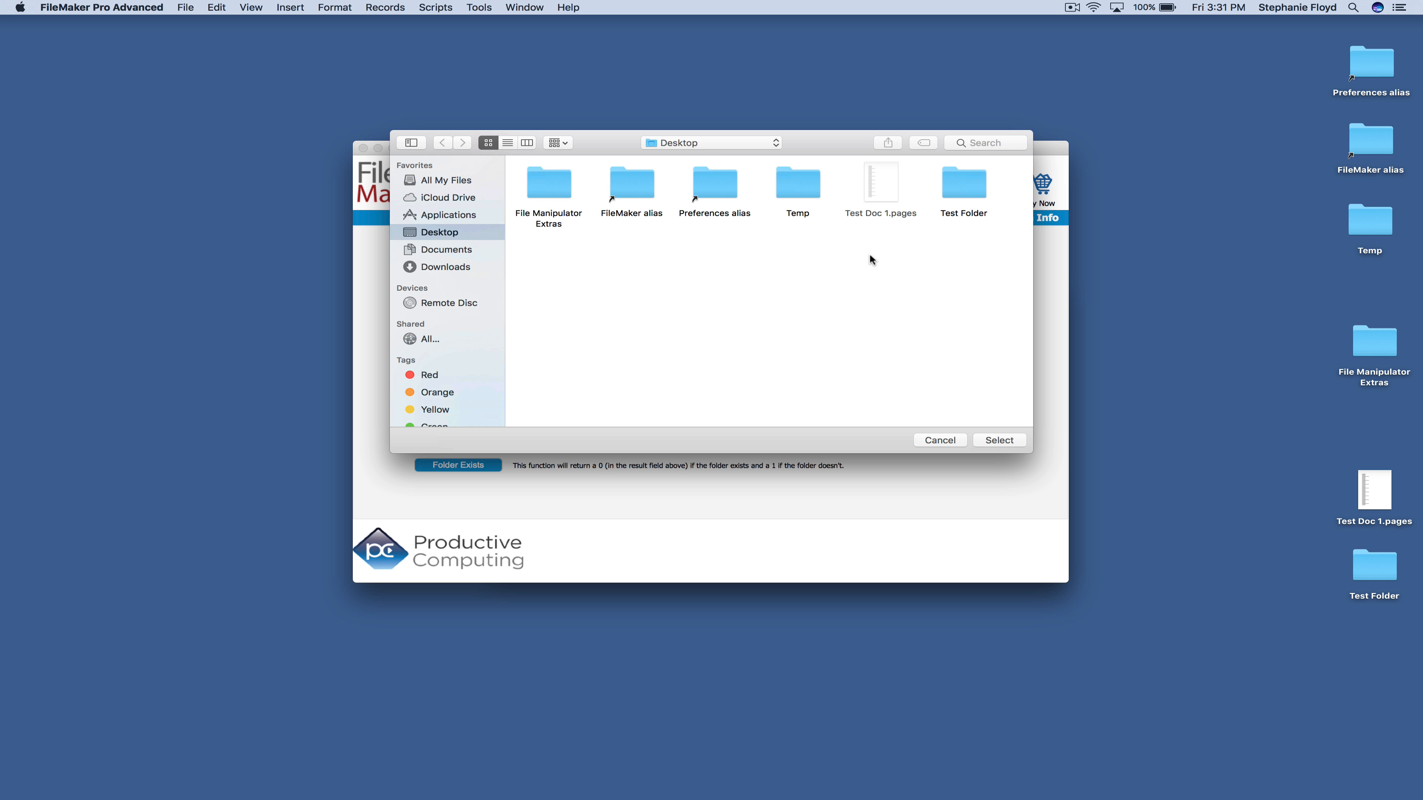
pyautogui.click(964, 195)
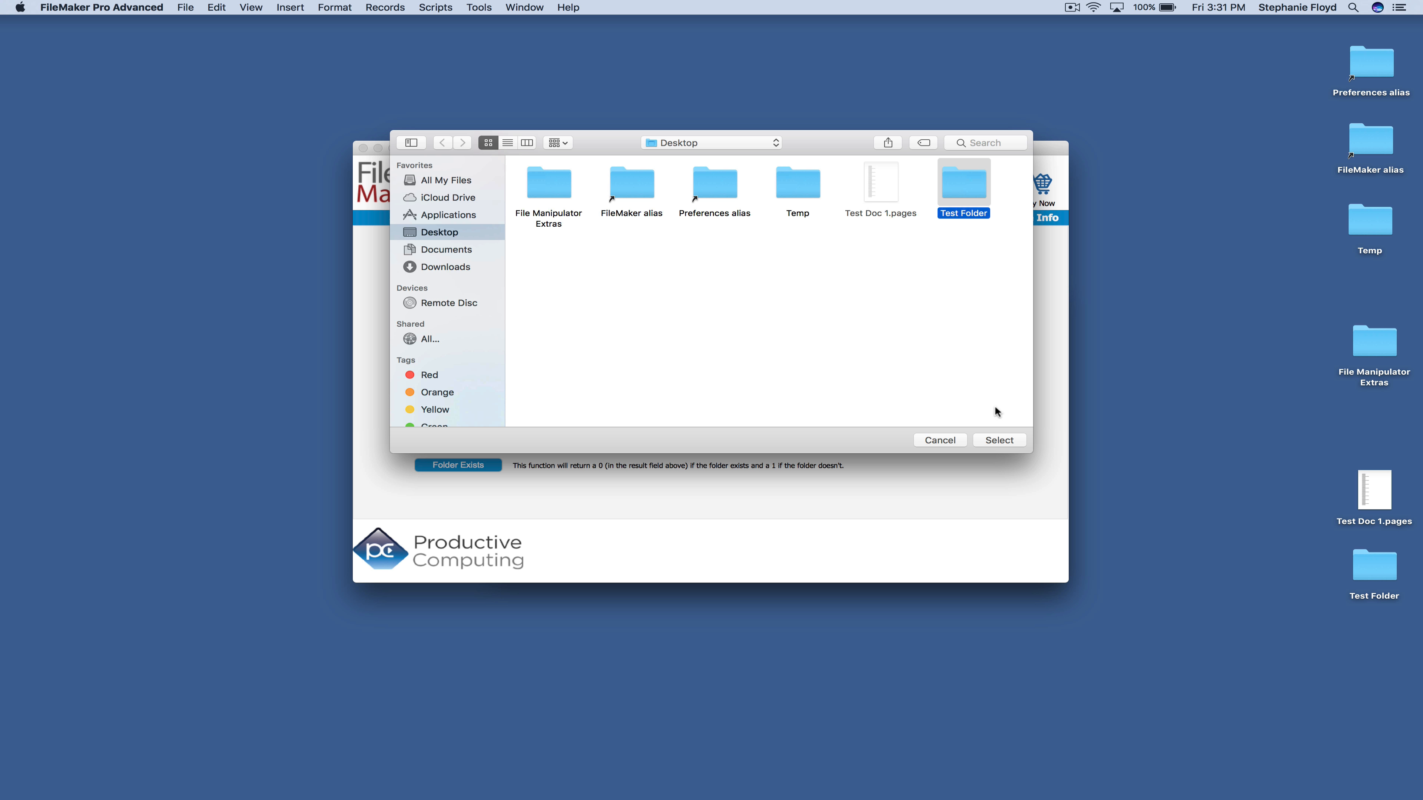
pyautogui.click(1000, 441)
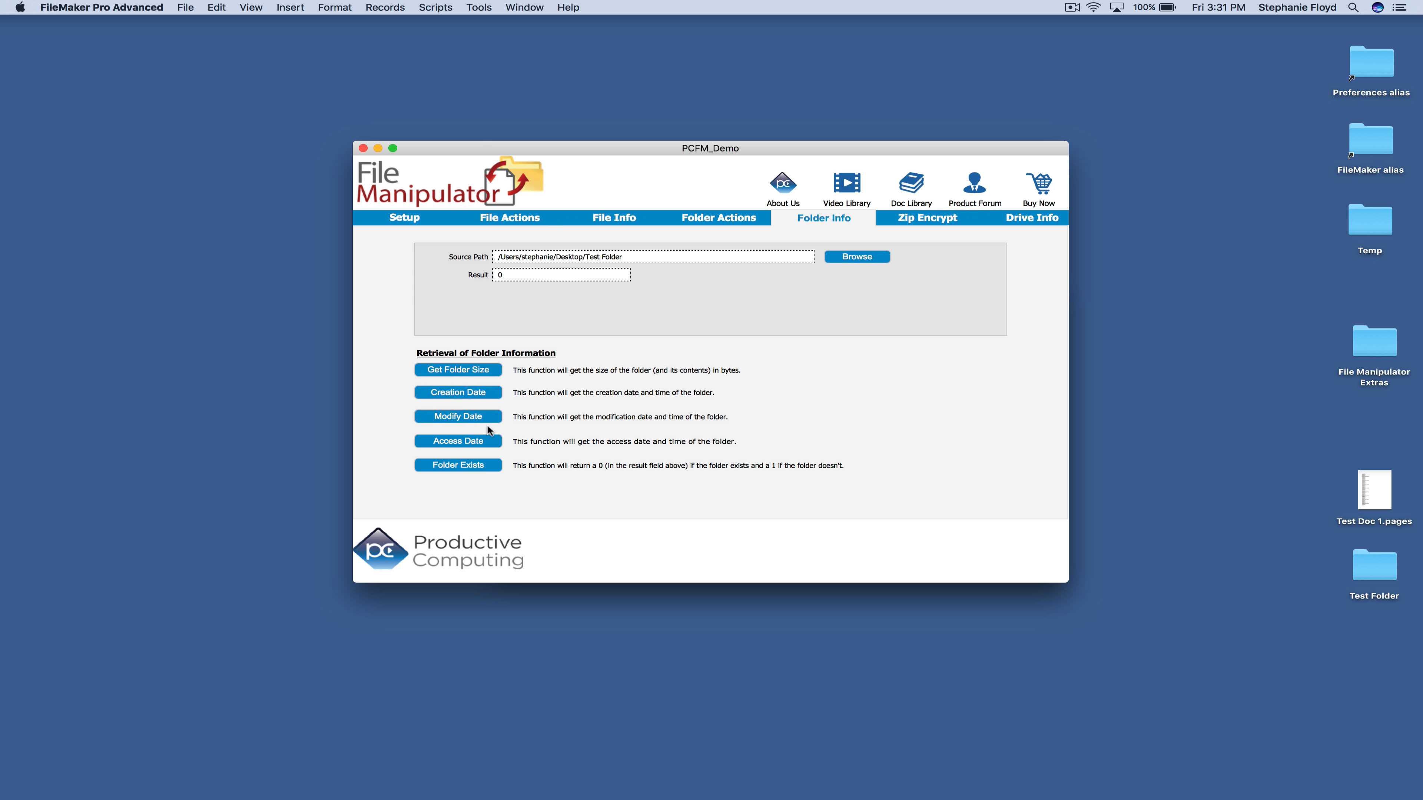
# Read Test Folder's size, creation, modify and access dates, and confirm it exists
pyautogui.click(479, 375)
pyautogui.click(460, 400)
pyautogui.click(463, 393)
pyautogui.click(477, 417)
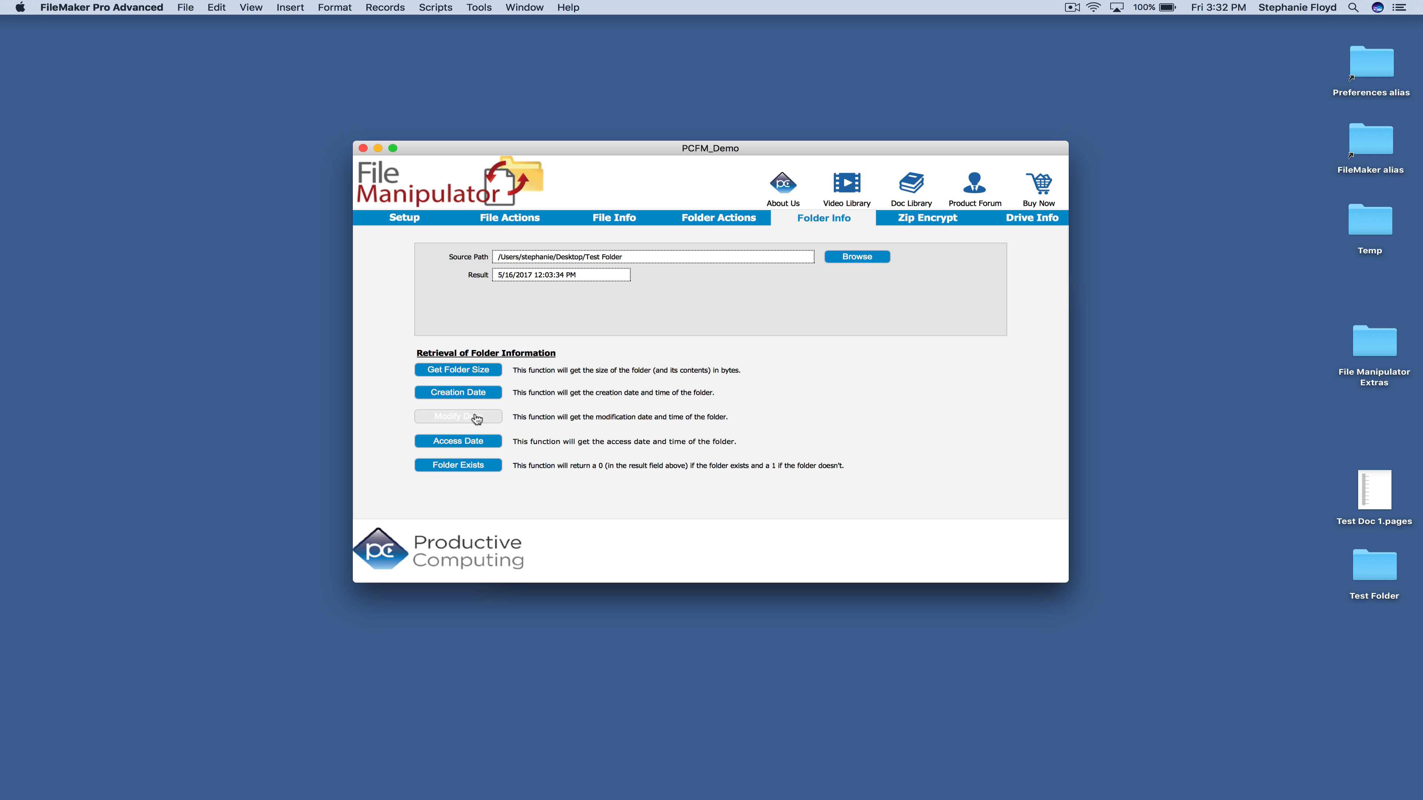
pyautogui.click(478, 443)
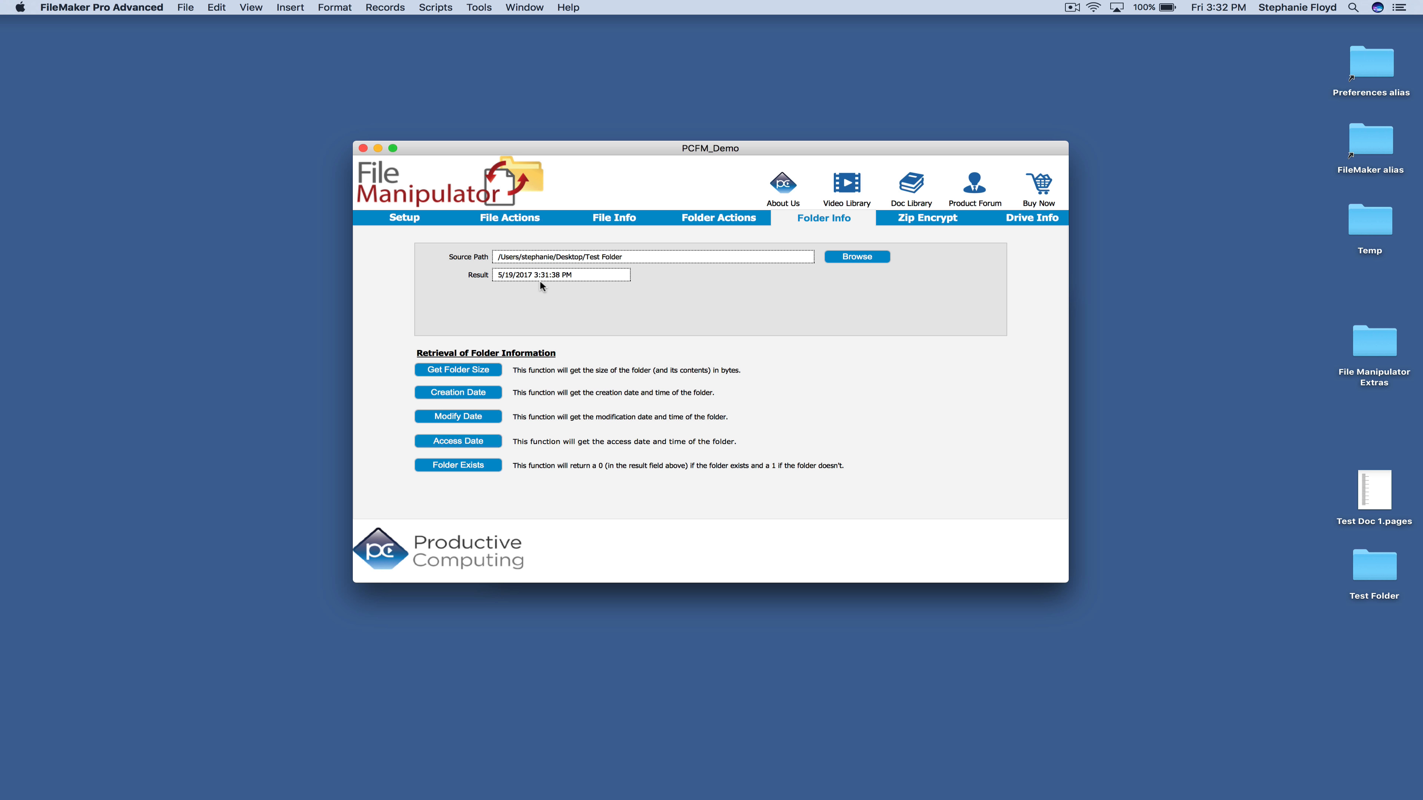
pyautogui.click(471, 472)
pyautogui.click(923, 223)
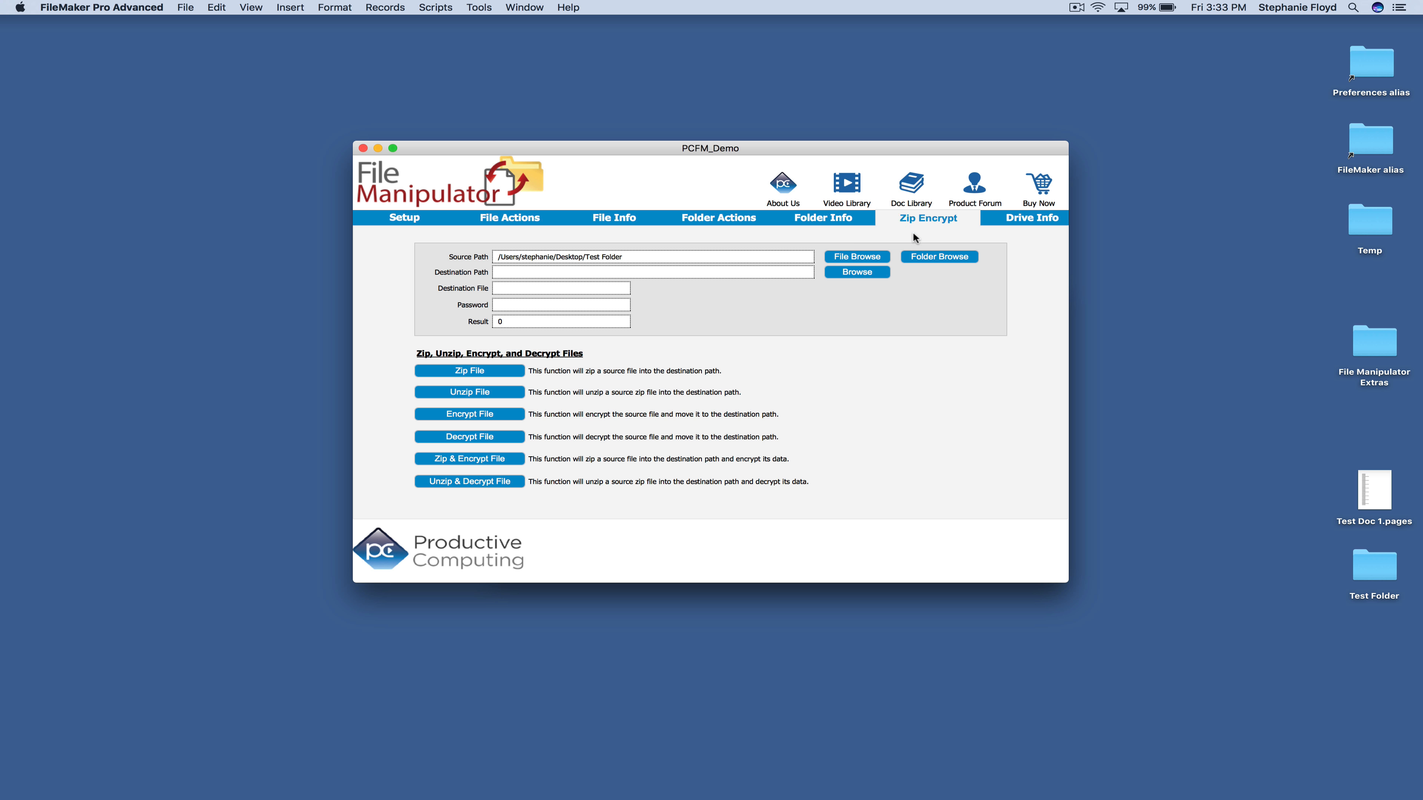
# Set Test Doc 1.pages as the source file and the Desktop as the destination path
pyautogui.click(859, 262)
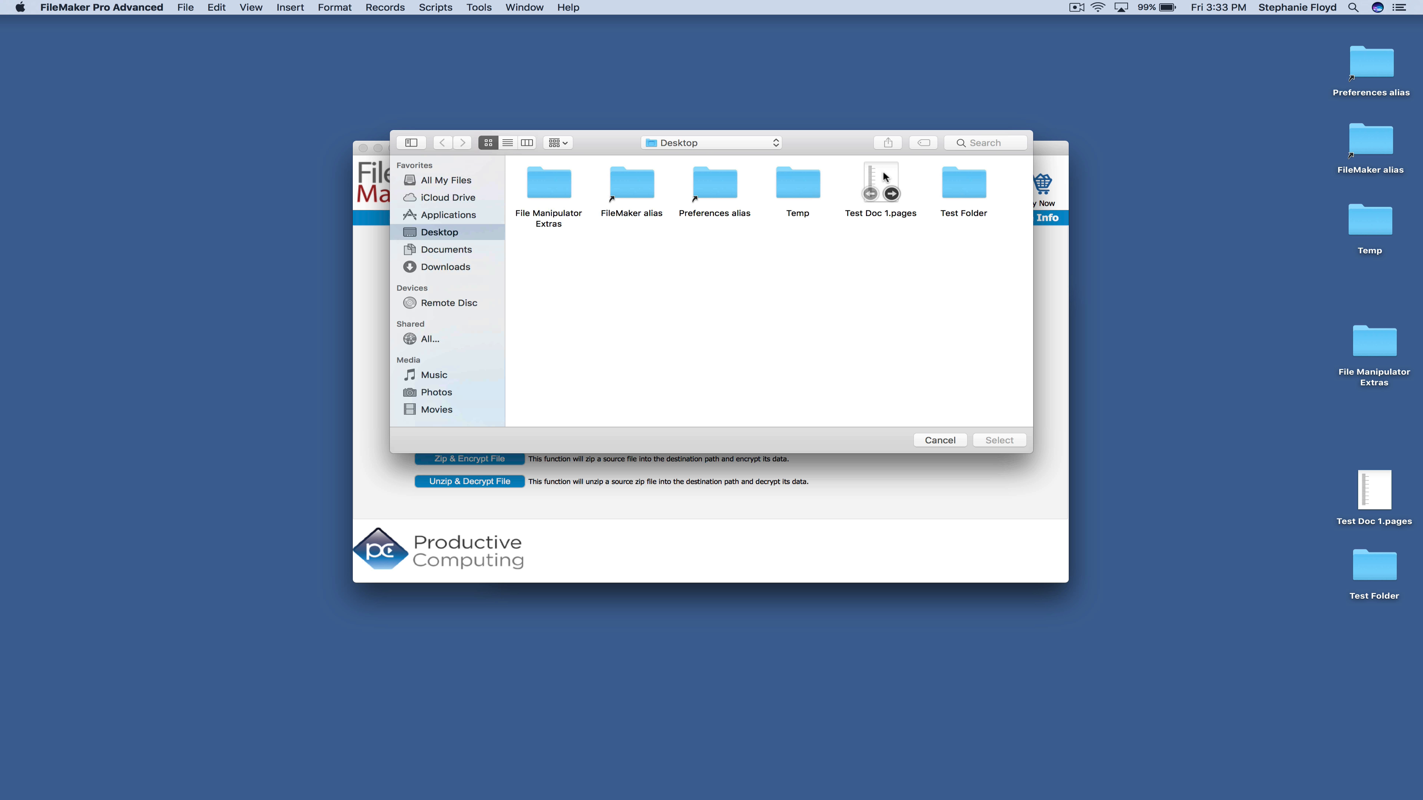
pyautogui.click(882, 173)
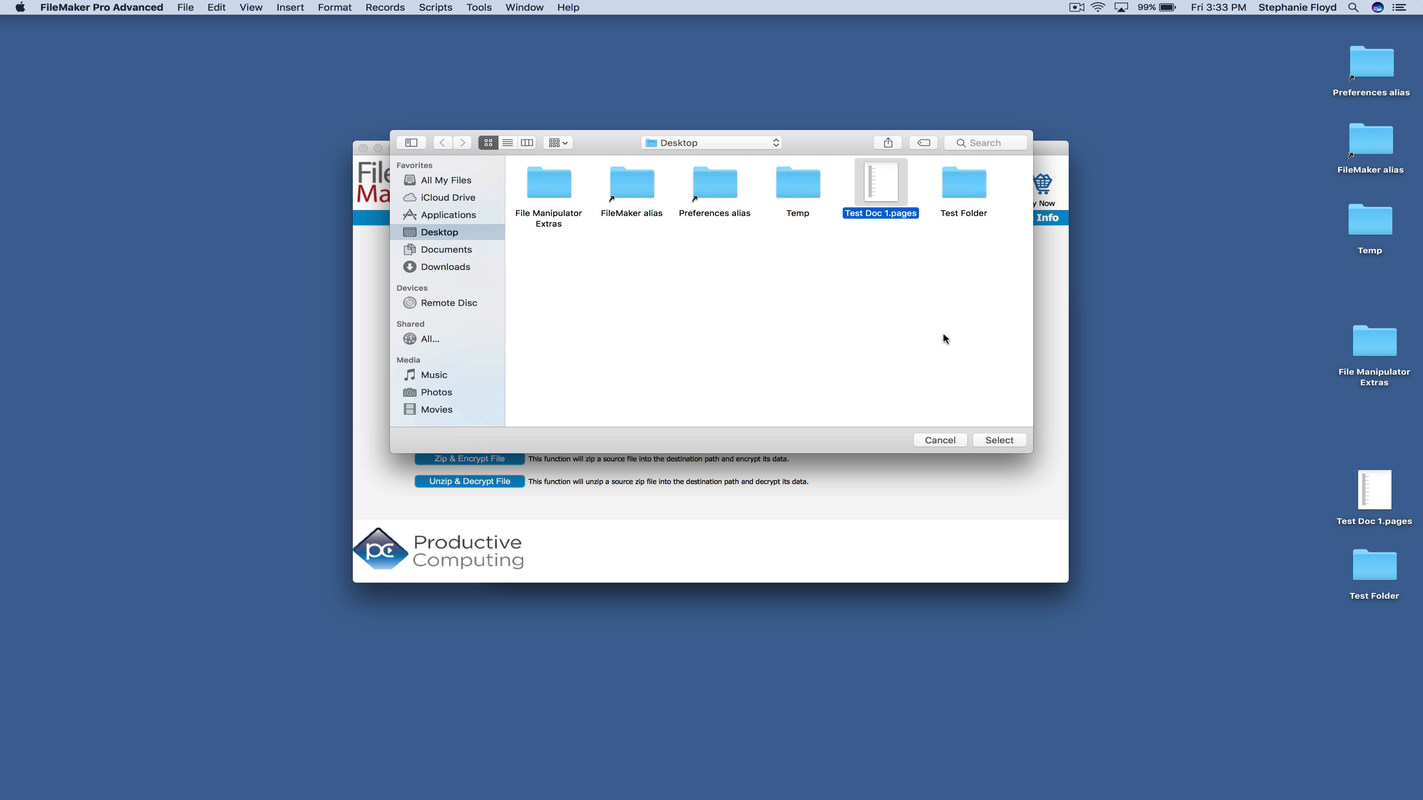
pyautogui.click(999, 440)
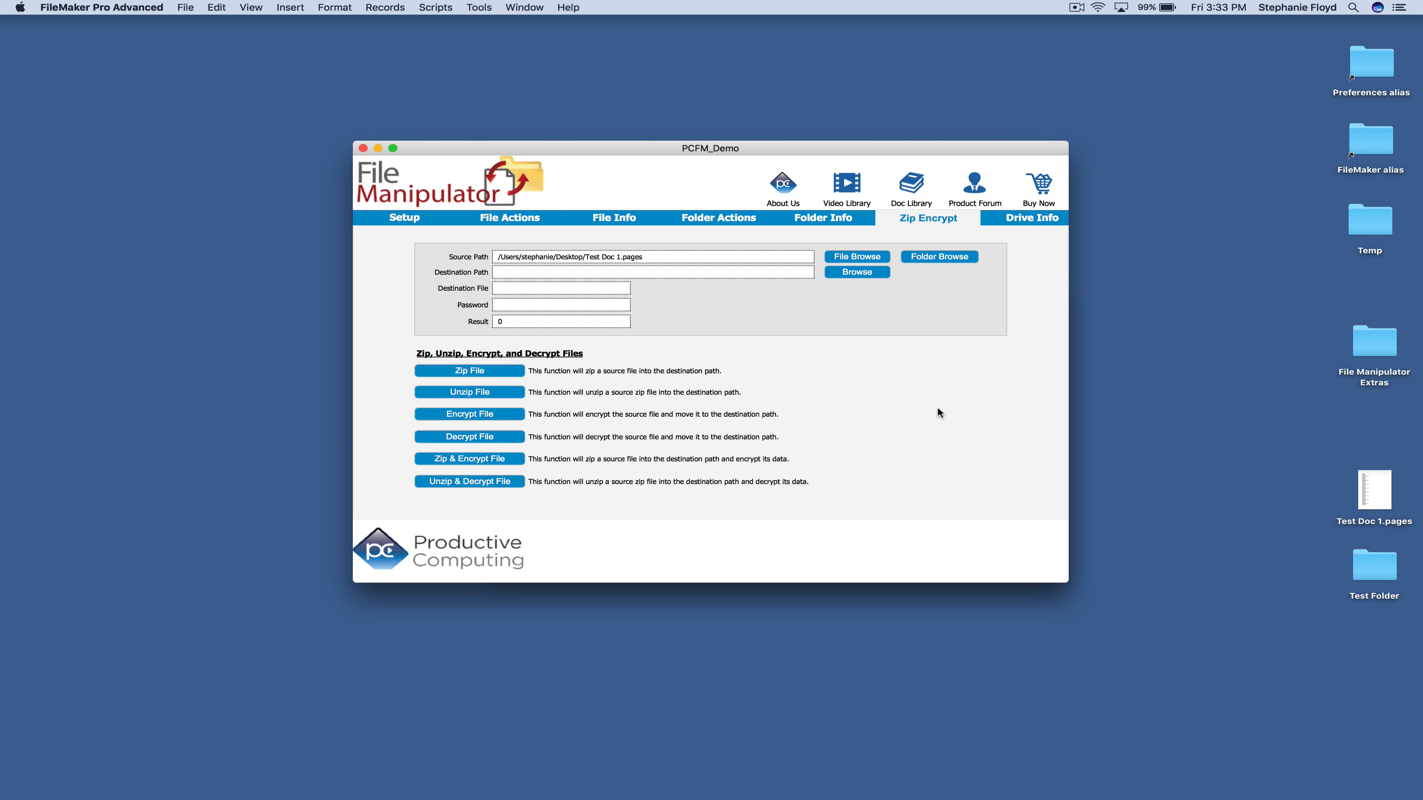
pyautogui.click(872, 273)
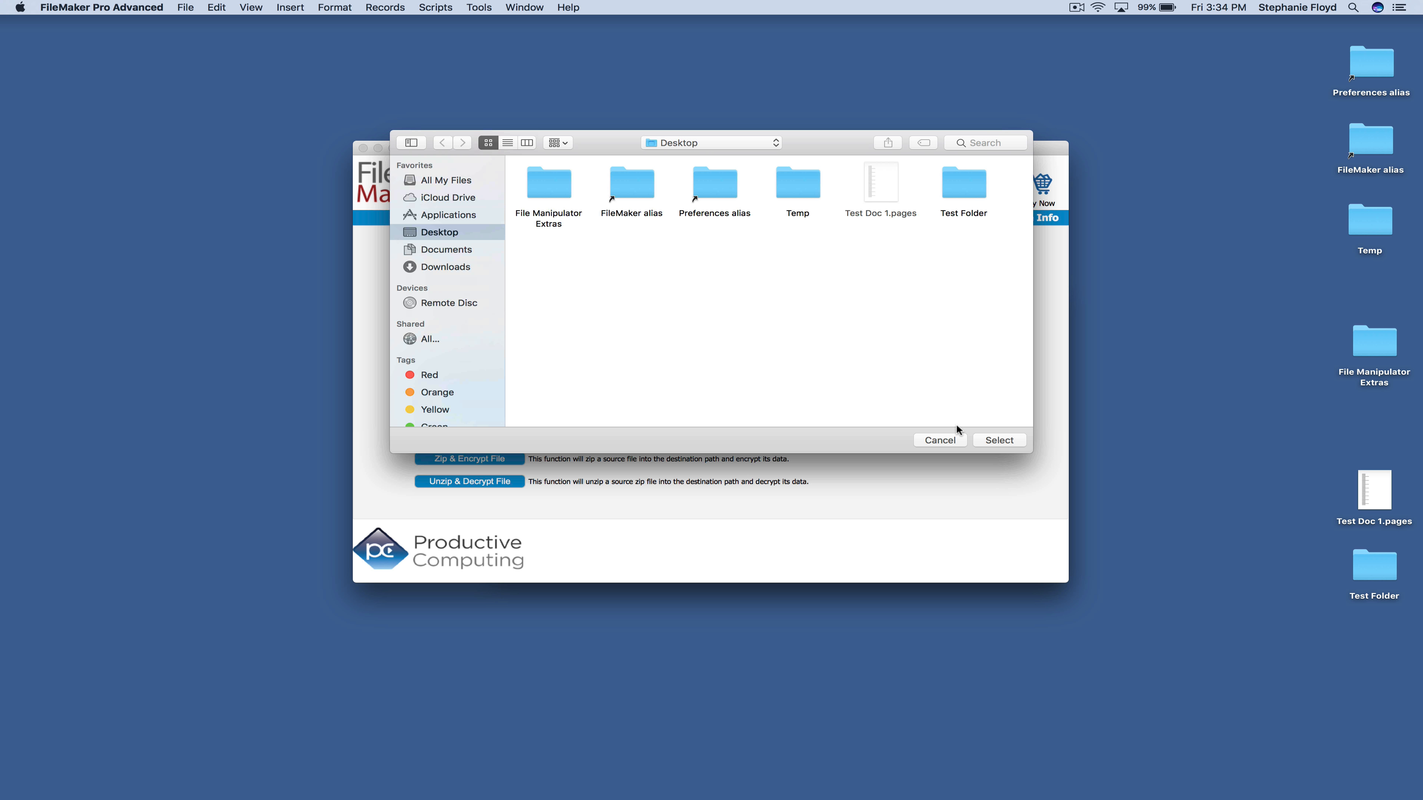
pyautogui.click(990, 442)
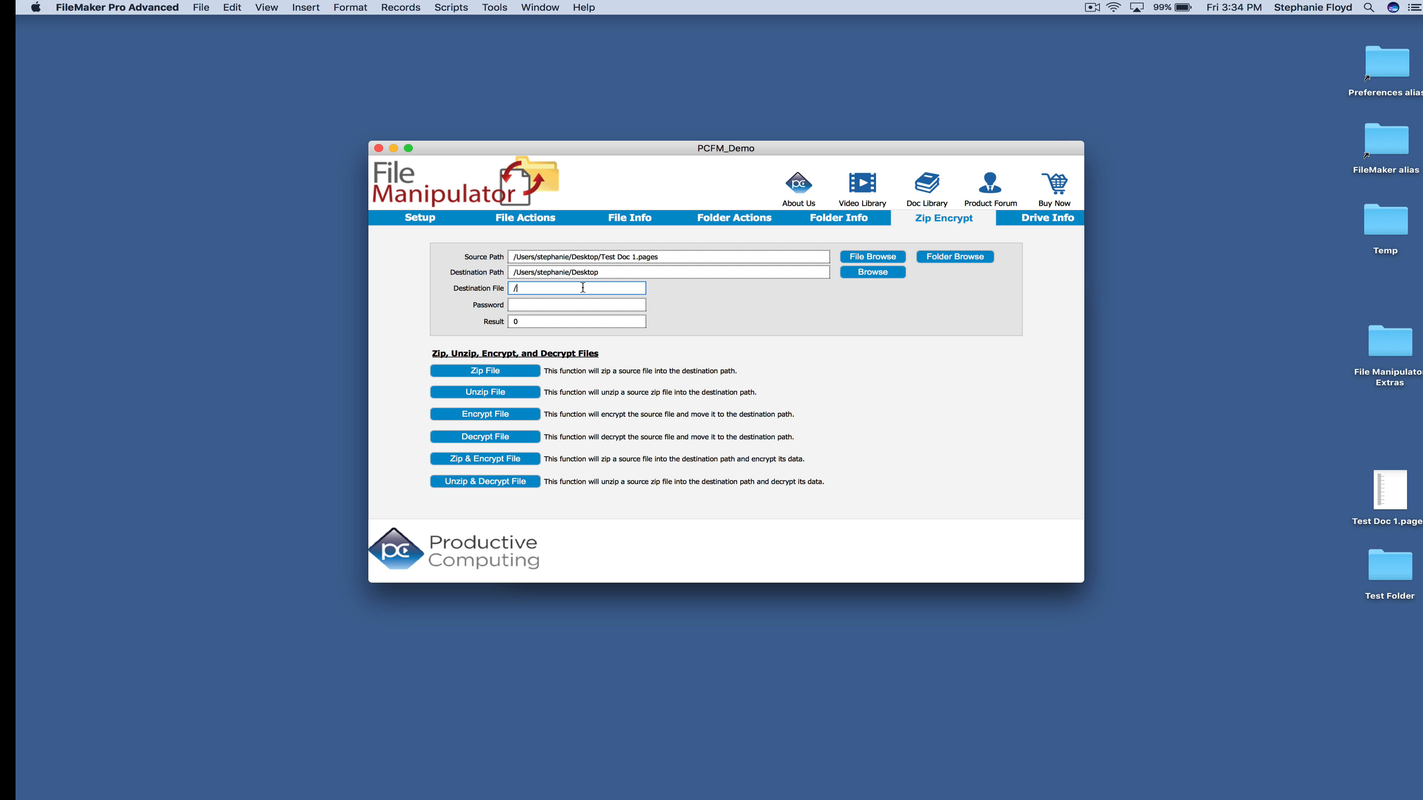
# Enter /zipped.zip as the destination file and zip the document
pyautogui.click(583, 288)
pyautogui.write('/zipped.')
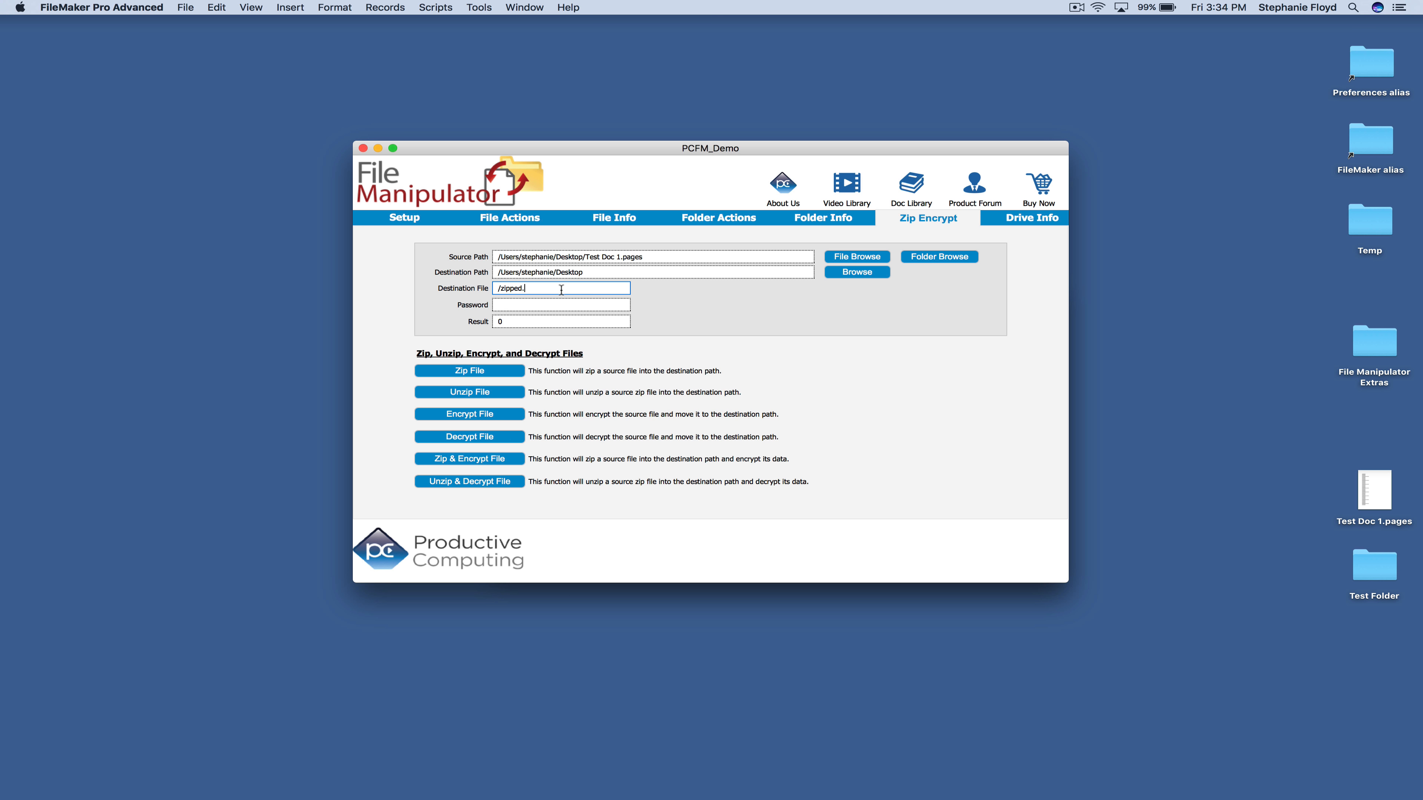
pyautogui.write('zip')
pyautogui.click(477, 372)
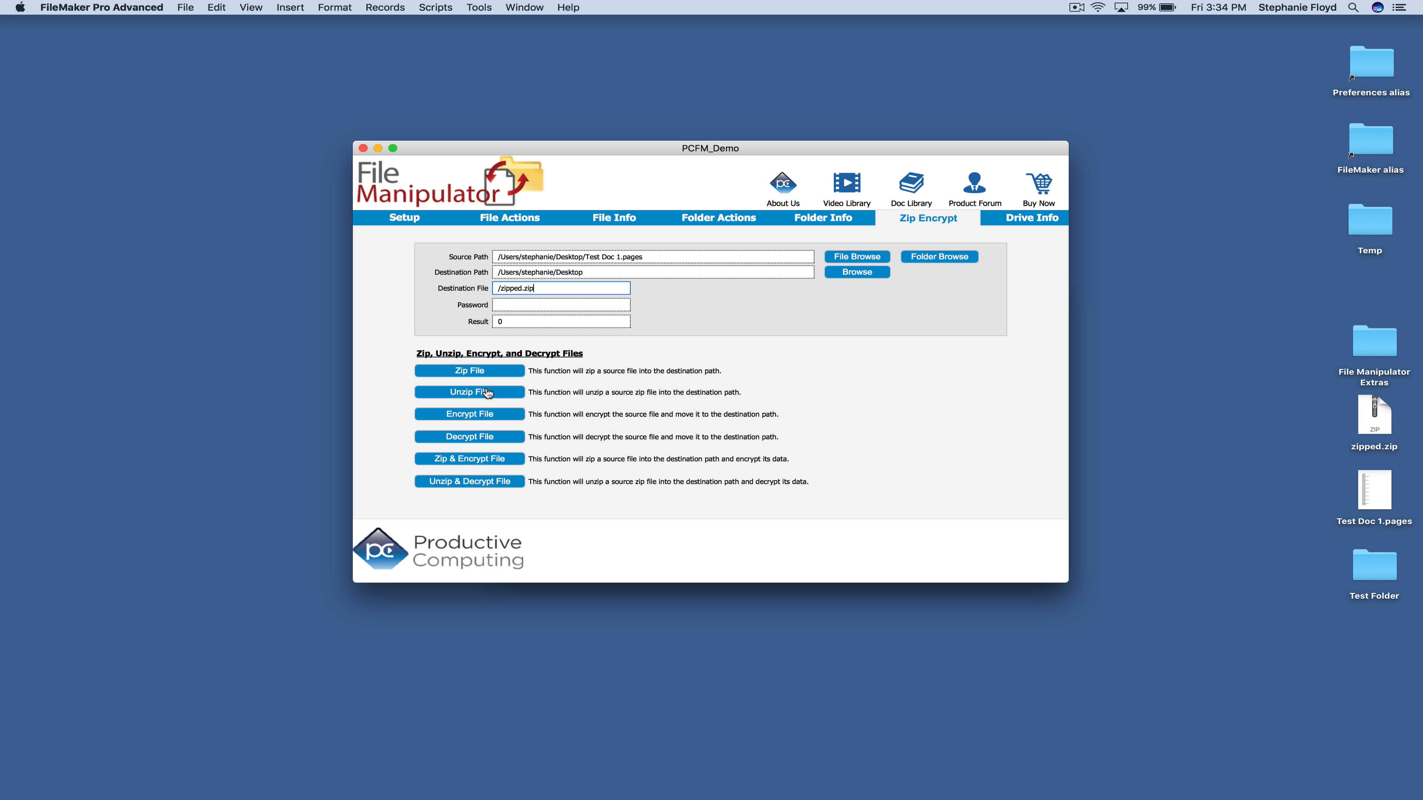
# Select zipped.zip as the source, change the destination to unzipped.pages, and unzip it
pyautogui.click(847, 257)
pyautogui.click(557, 272)
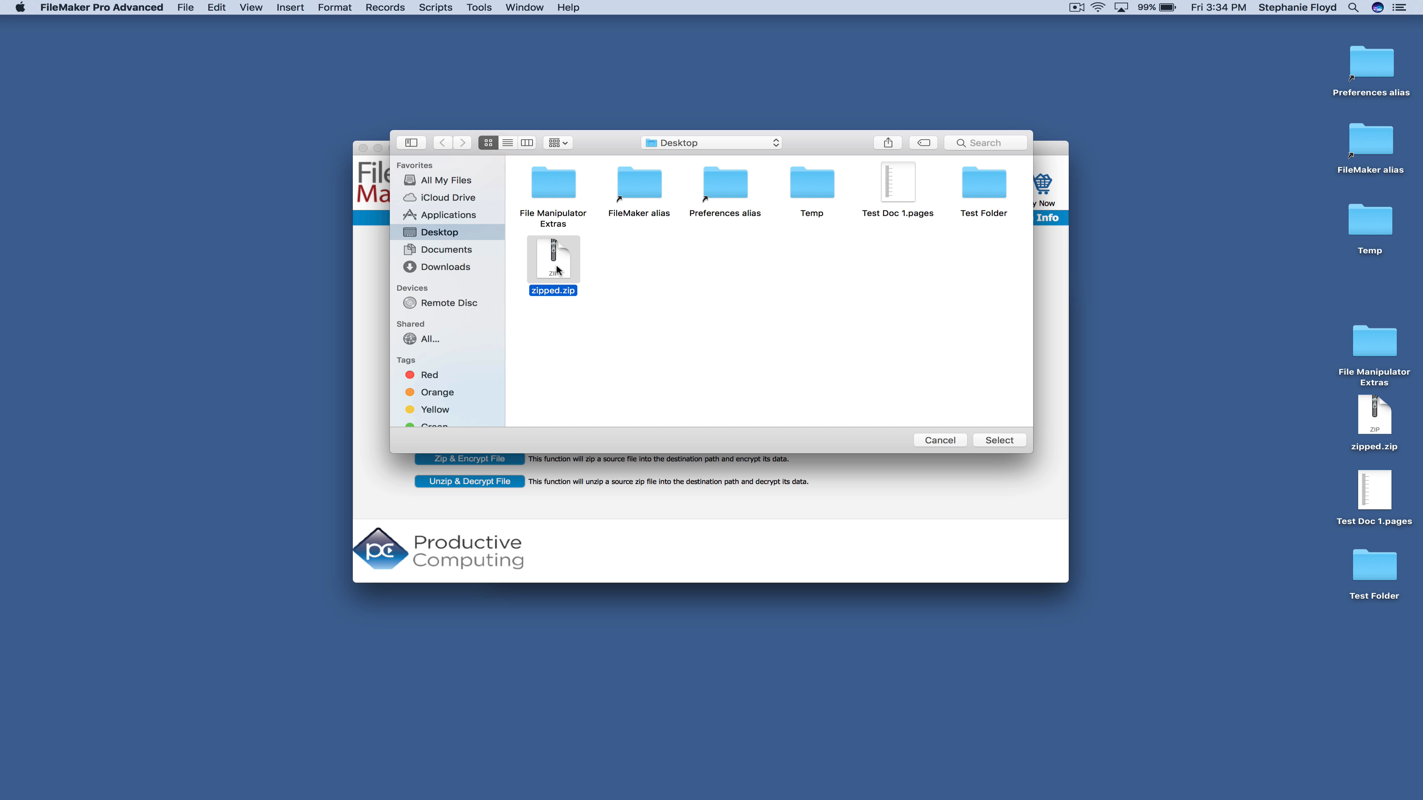
pyautogui.click(999, 441)
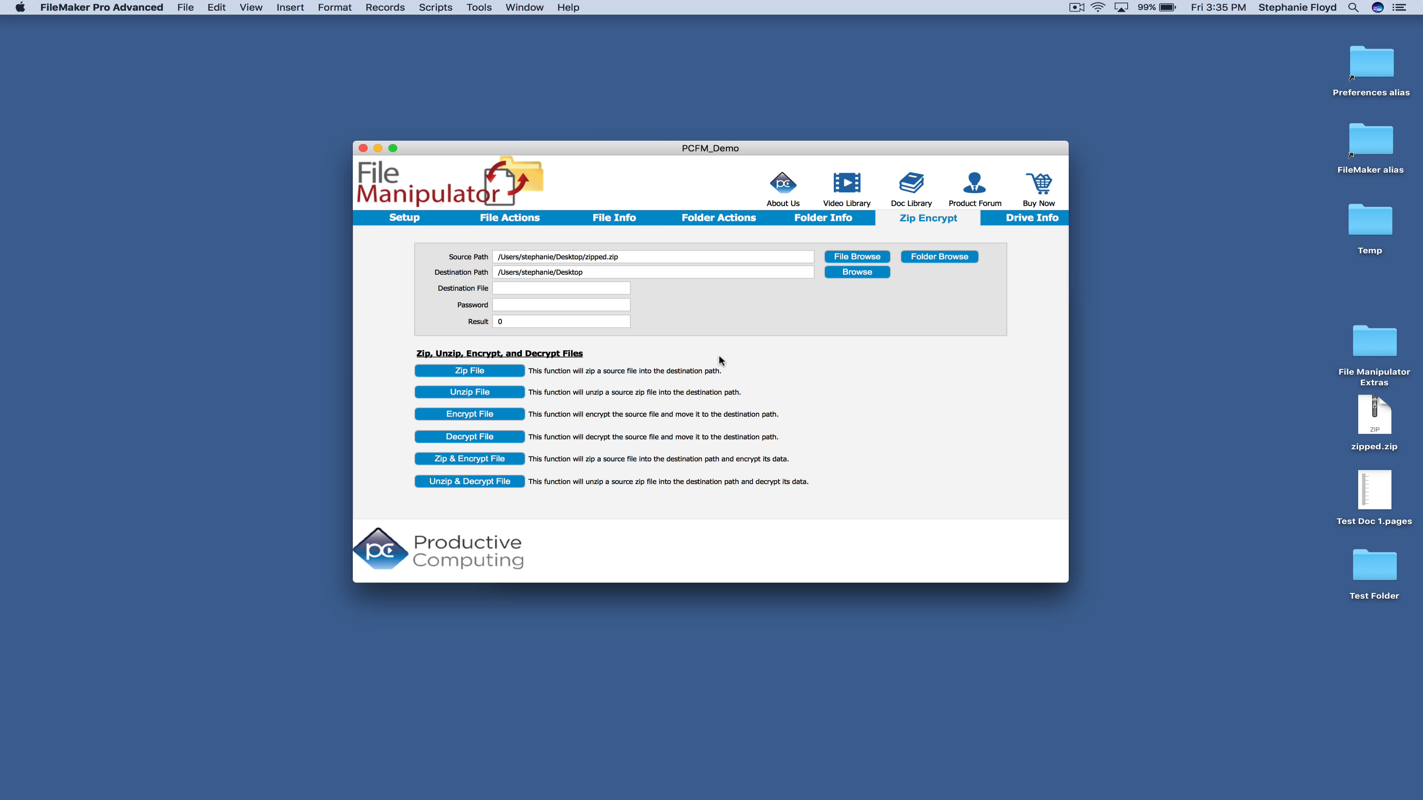
pyautogui.click(662, 272)
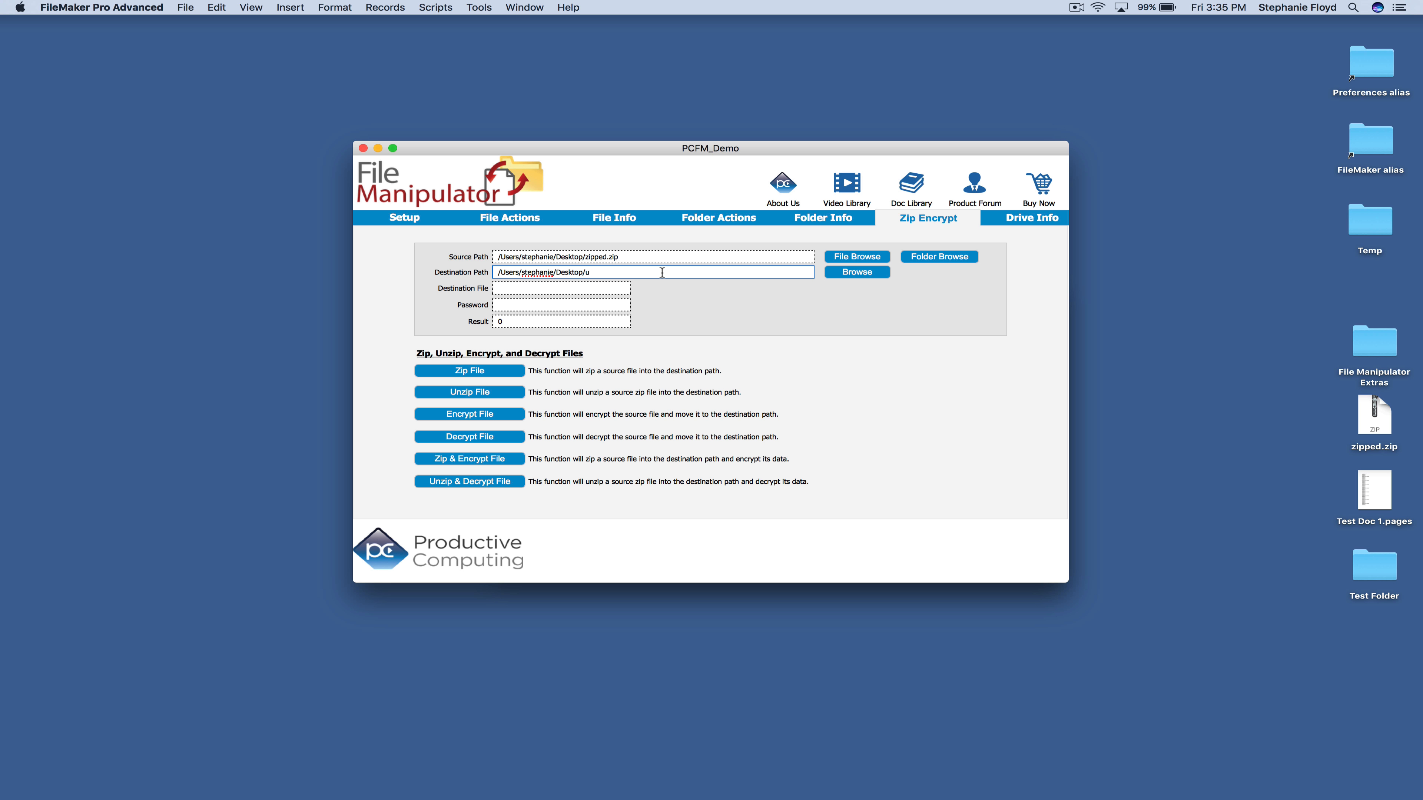
pyautogui.write('ipped.pages')
pyautogui.click(480, 392)
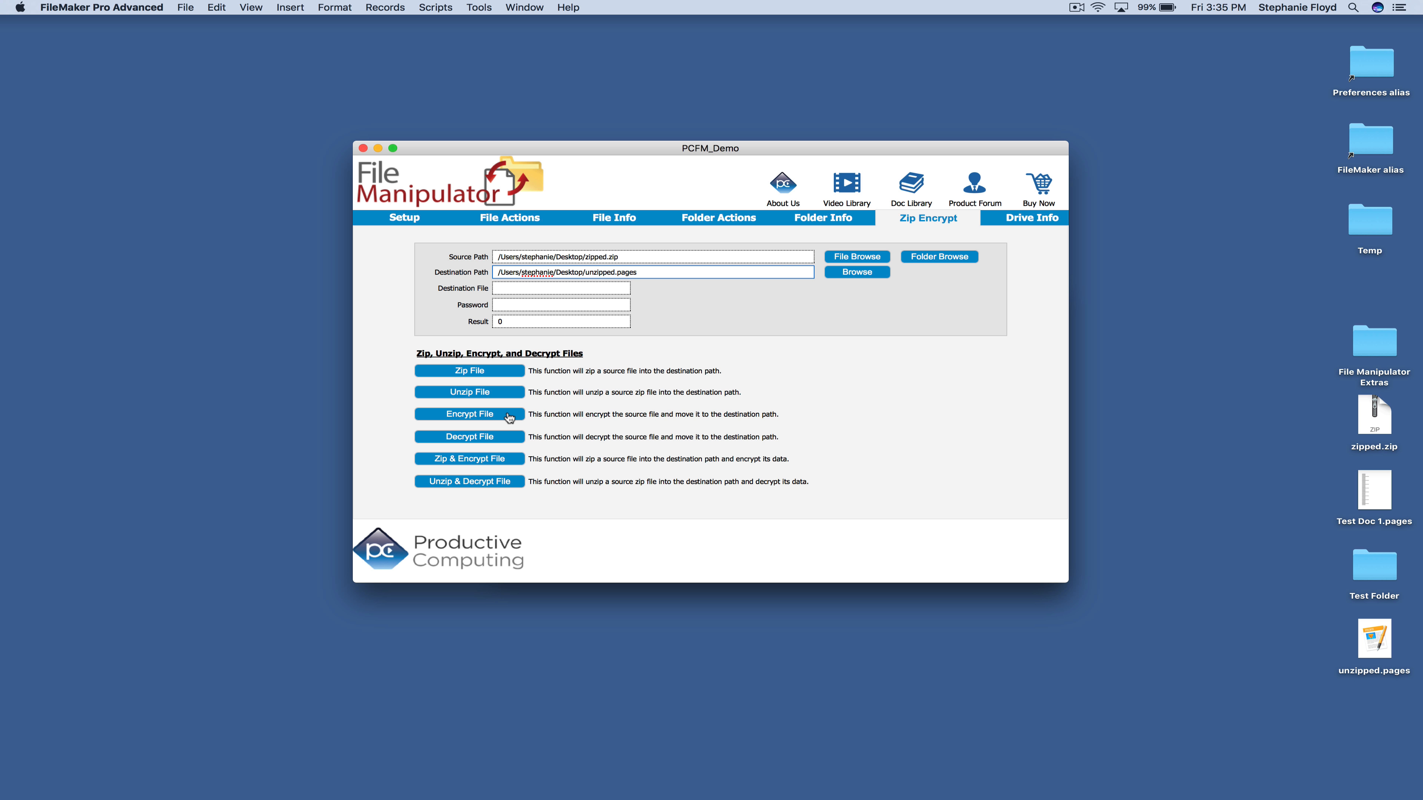
# Set Test Doc 1.pages as the source file and the Desktop as the destination path
pyautogui.click(929, 258)
pyautogui.click(900, 177)
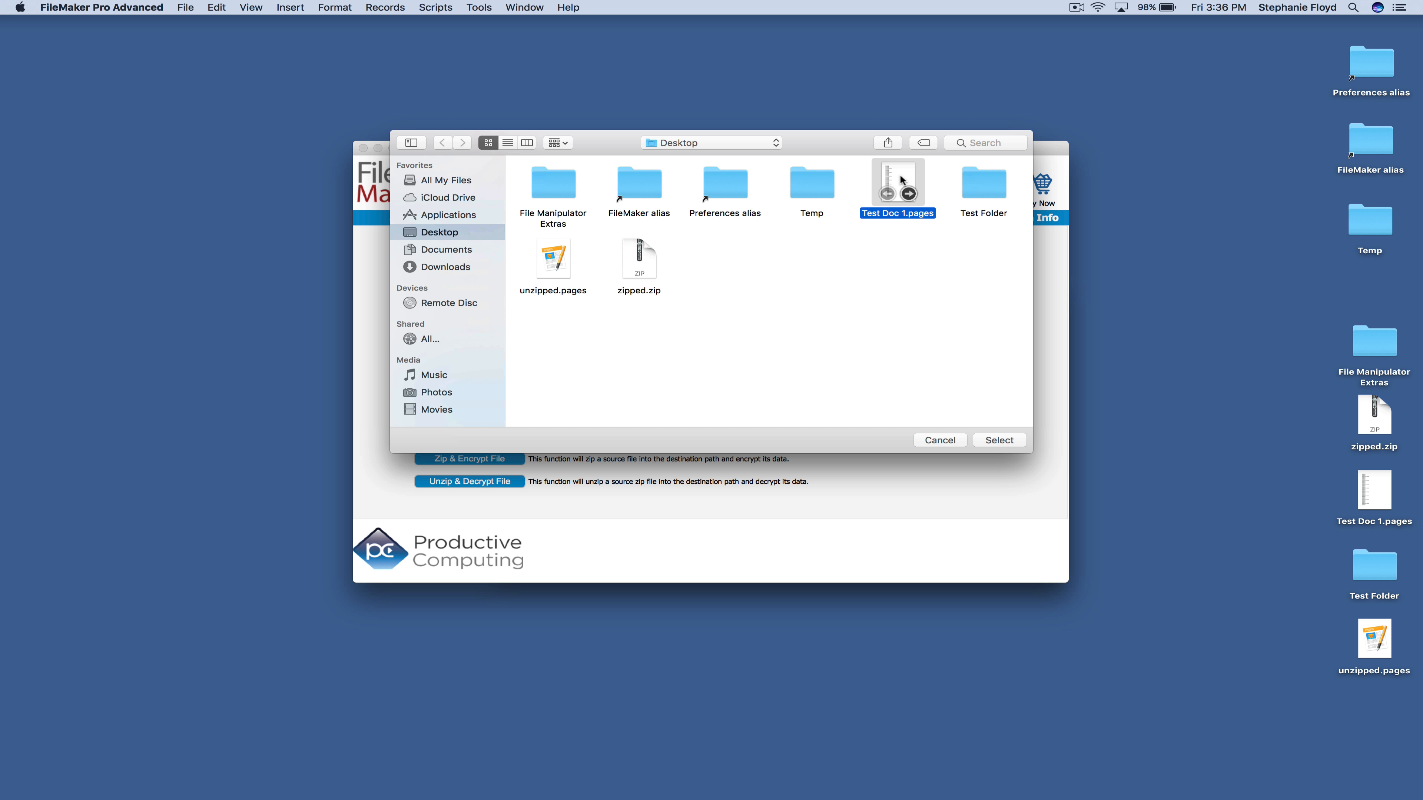
pyautogui.click(1003, 440)
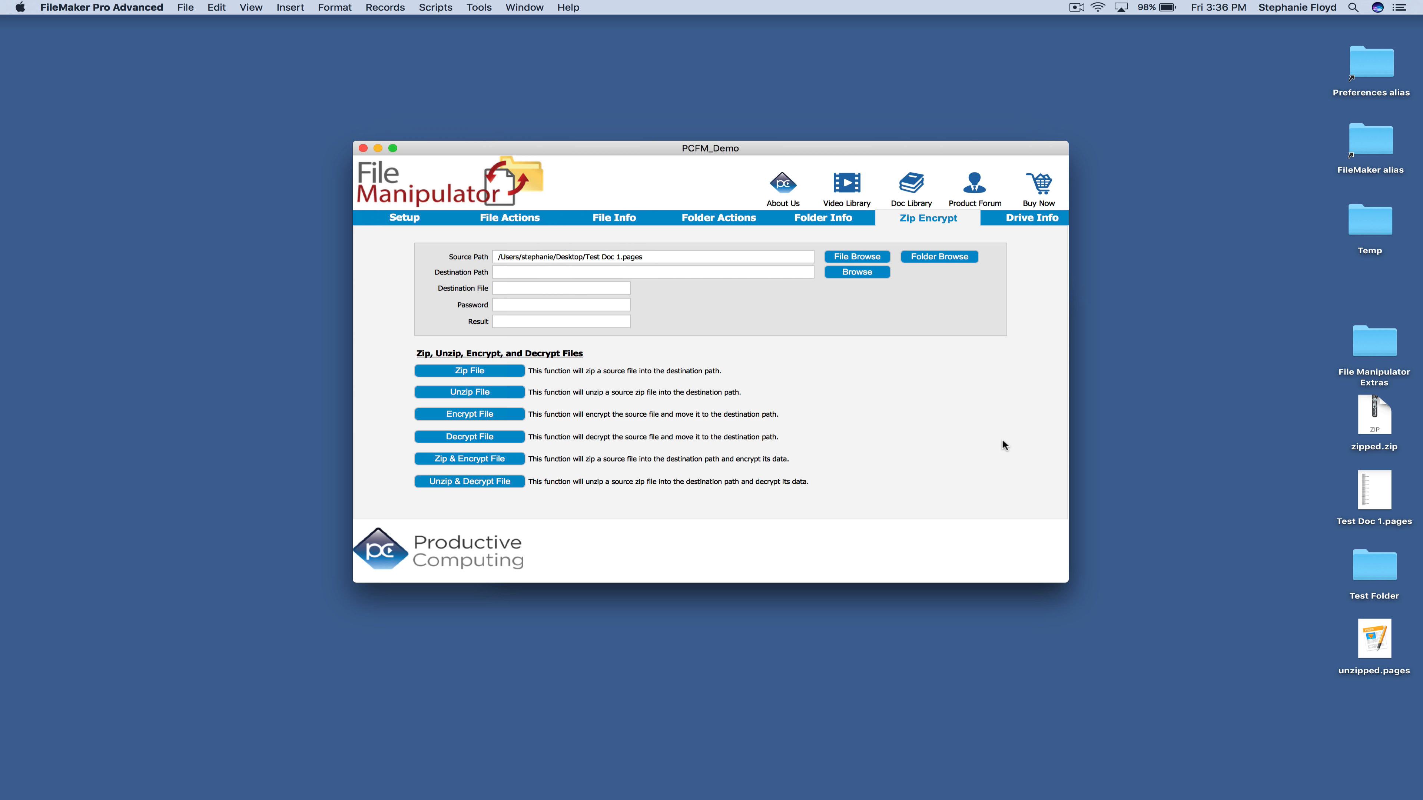
pyautogui.click(648, 273)
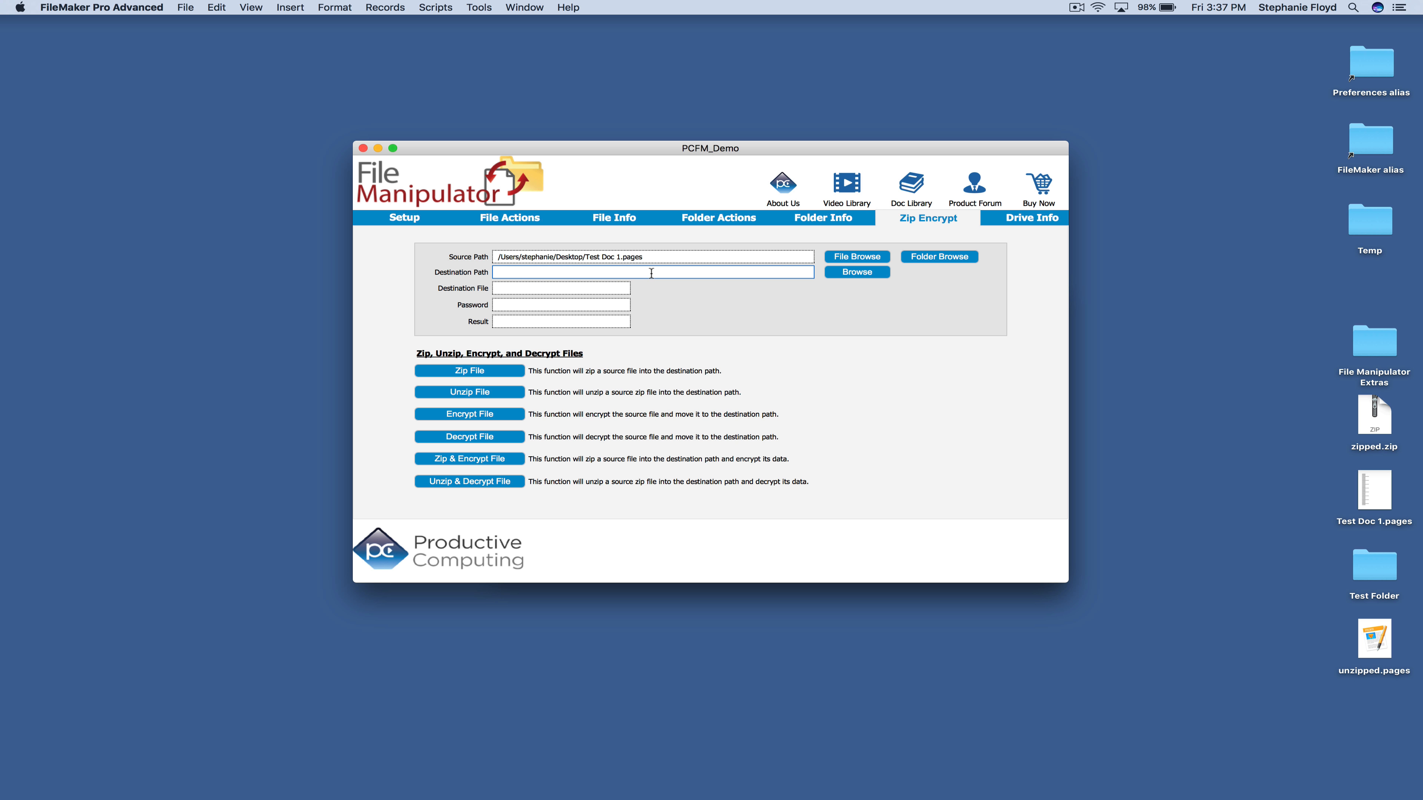
pyautogui.click(858, 272)
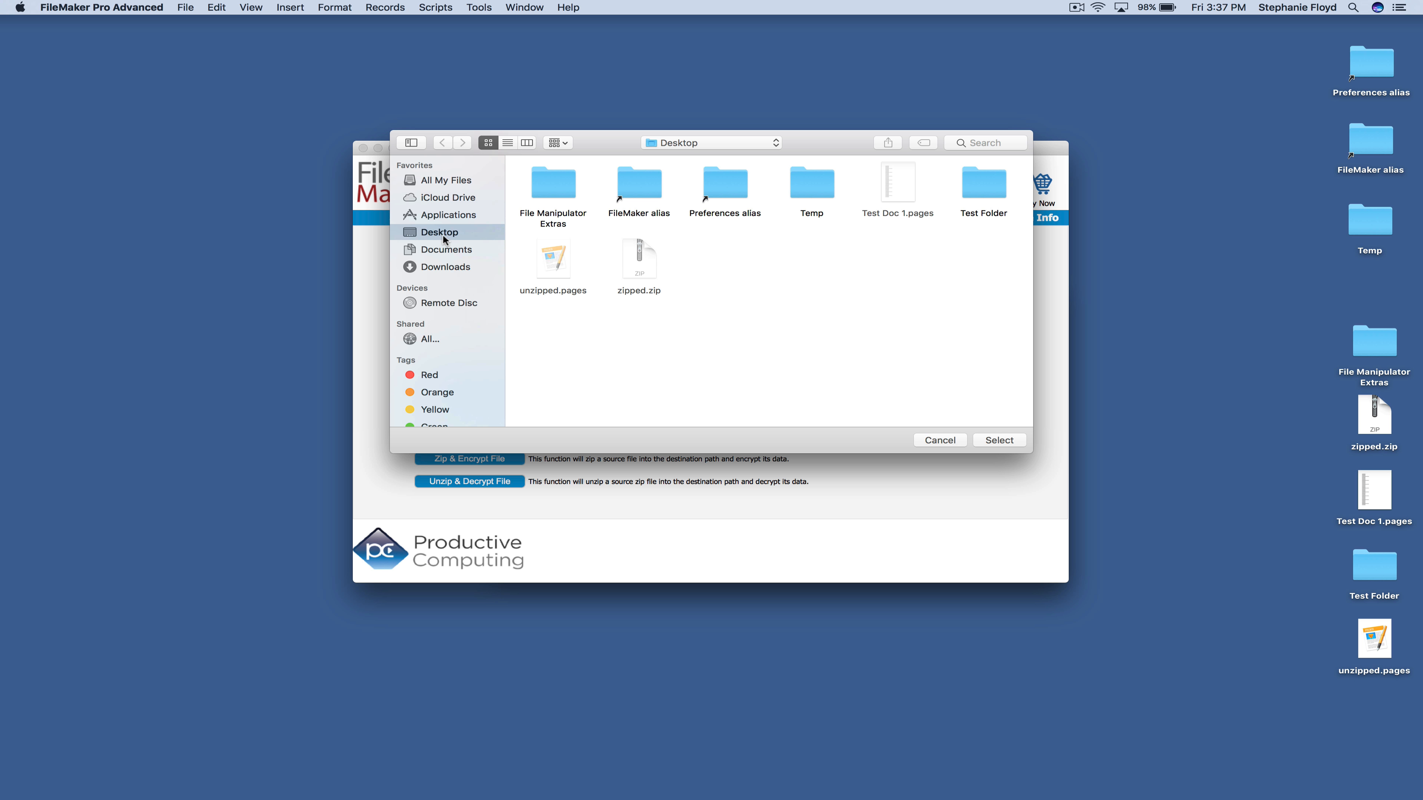
pyautogui.click(1000, 440)
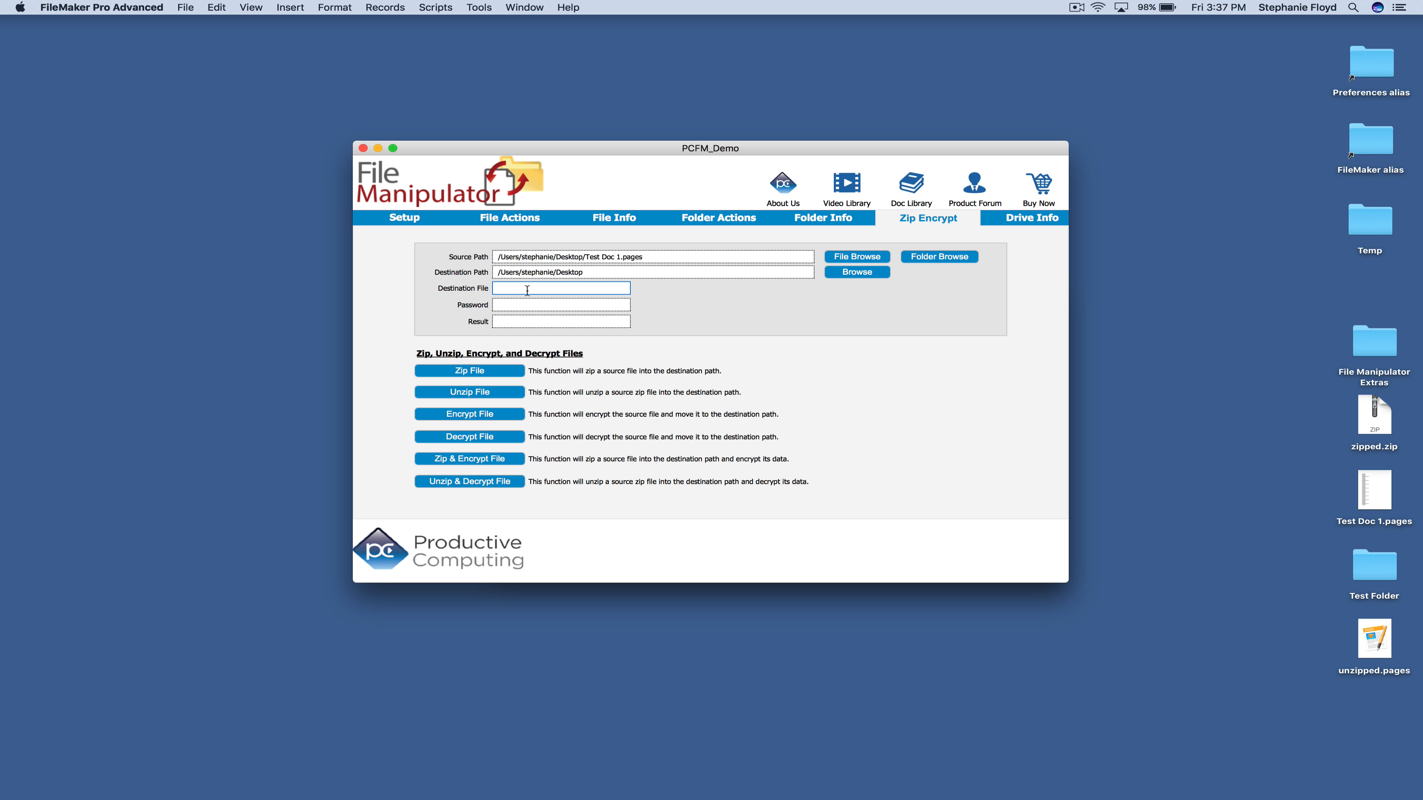
# Name the output encrypted.pages, enter a password, and encrypt the file
pyautogui.write('encr')
pyautogui.write('ypte')
pyautogui.write('/')
pyautogui.click(529, 305)
pyautogui.write('123')
pyautogui.click(470, 417)
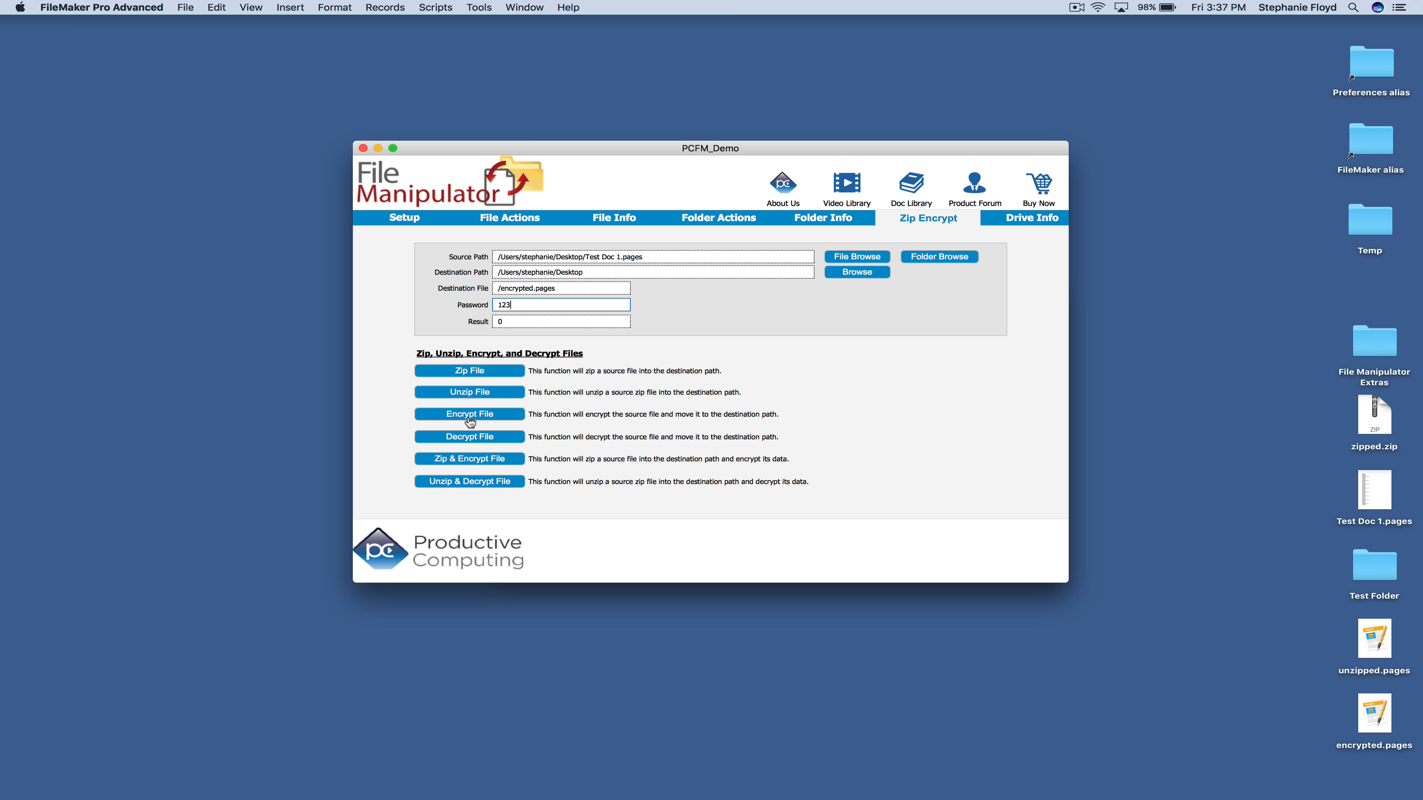
pyautogui.click(1379, 722)
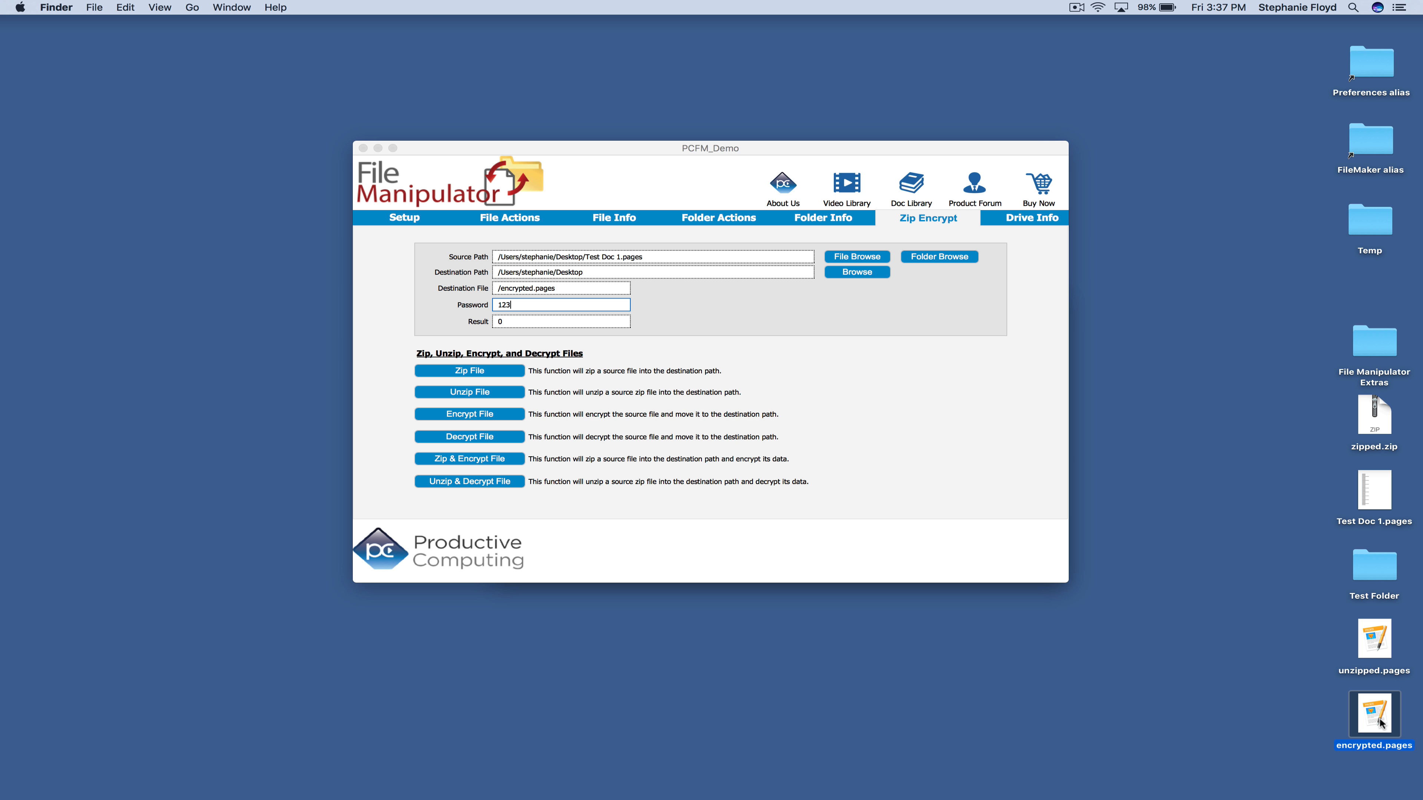
pyautogui.doubleClick(1379, 723)
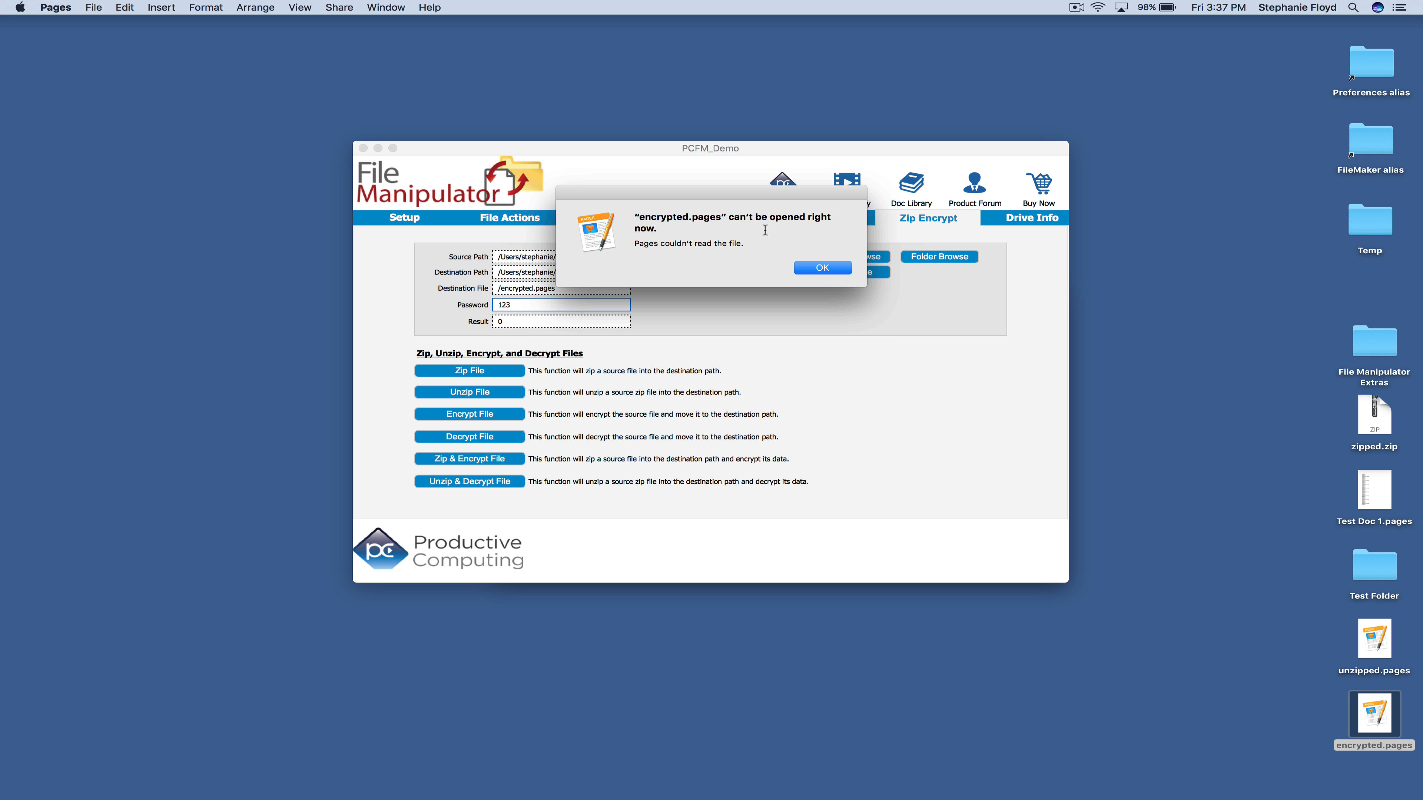
pyautogui.click(822, 268)
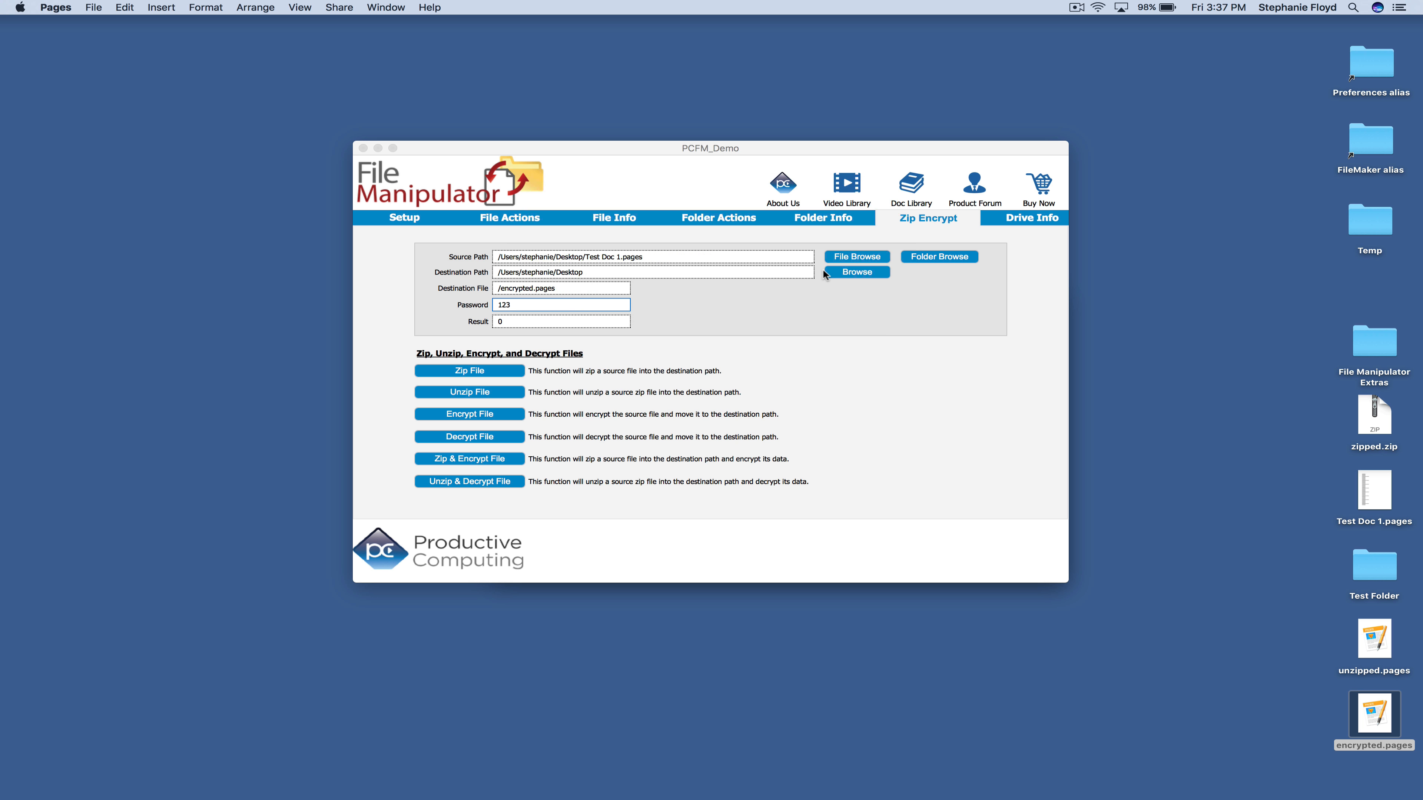
pyautogui.click(862, 418)
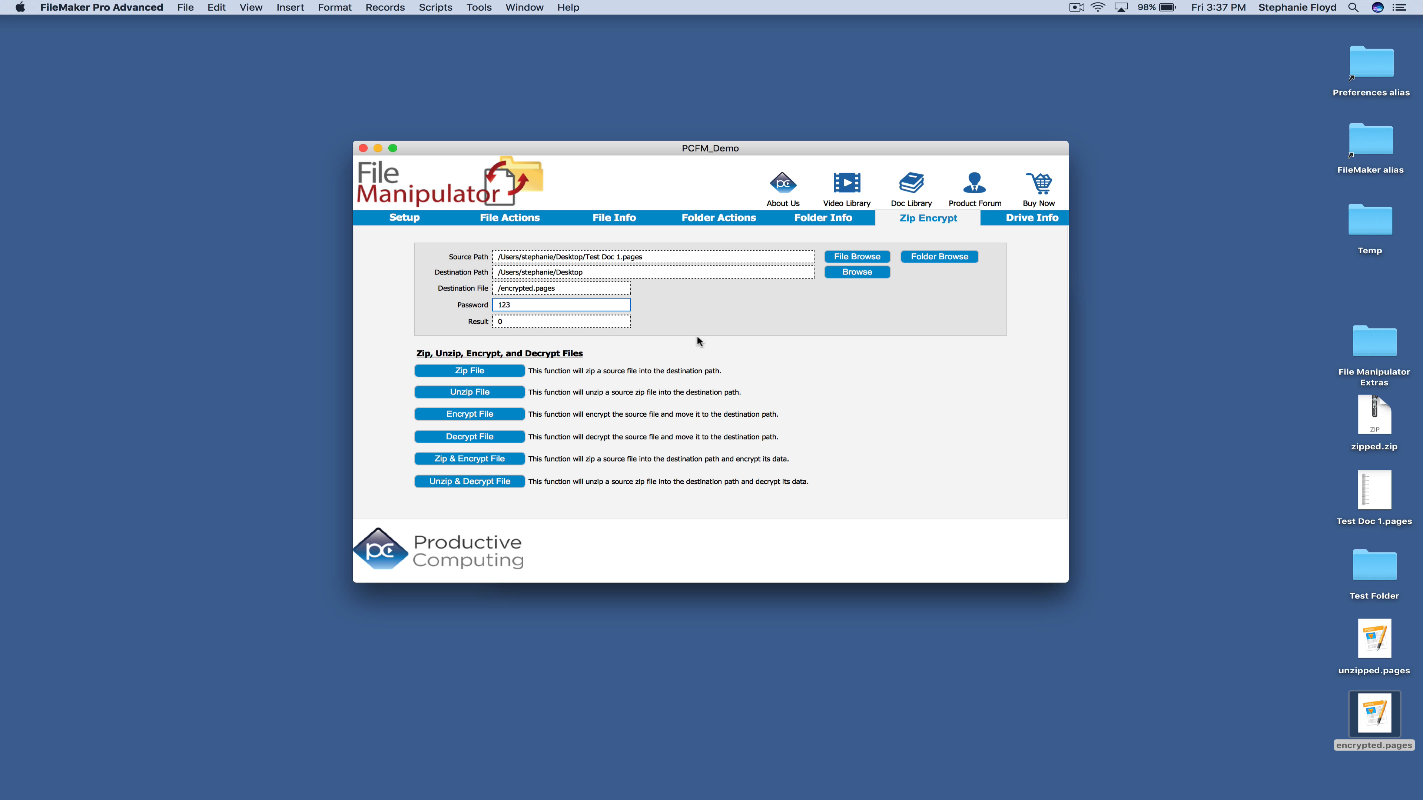
# Decrypt encrypted.pages into deencrypted.pages on the Desktop and open the resulting document
pyautogui.click(863, 253)
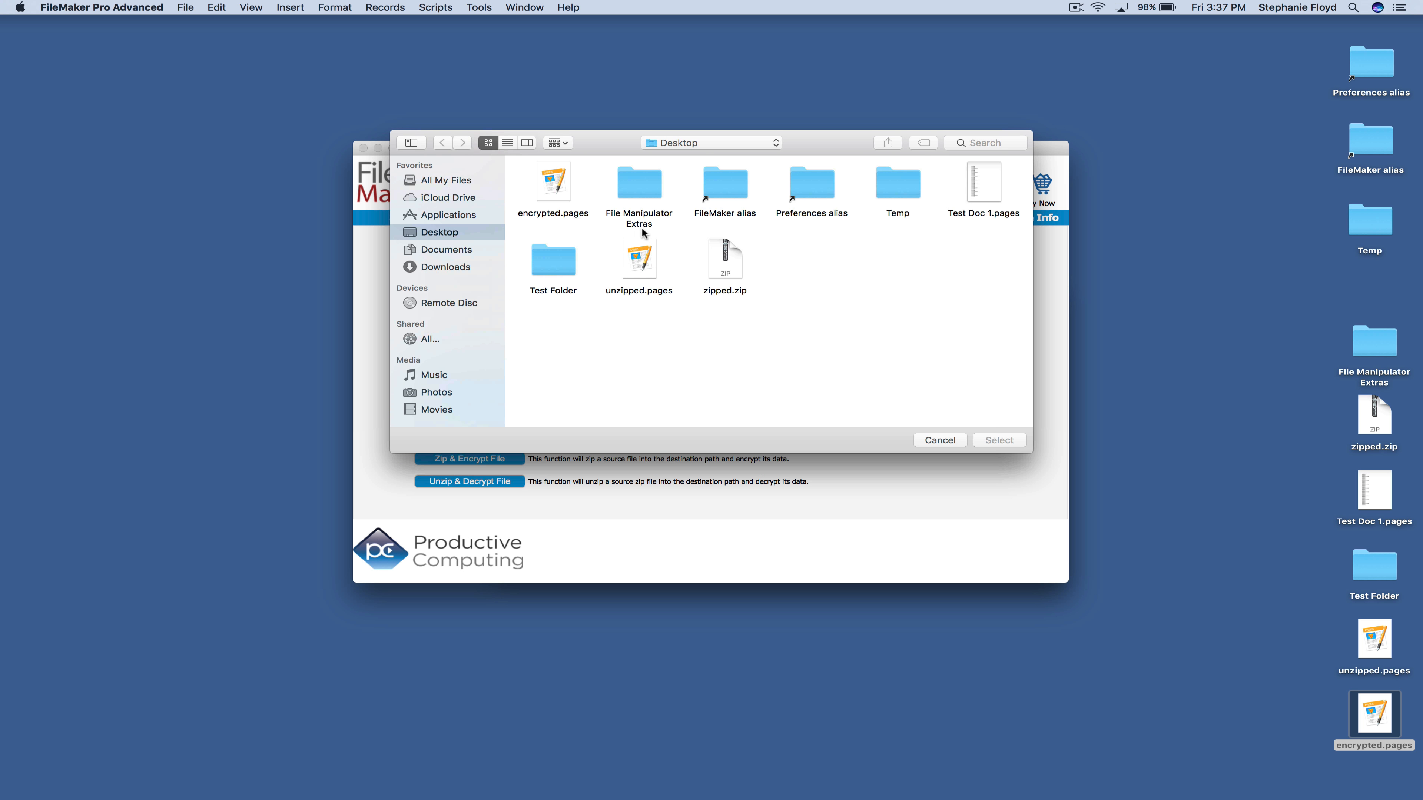
pyautogui.click(532, 177)
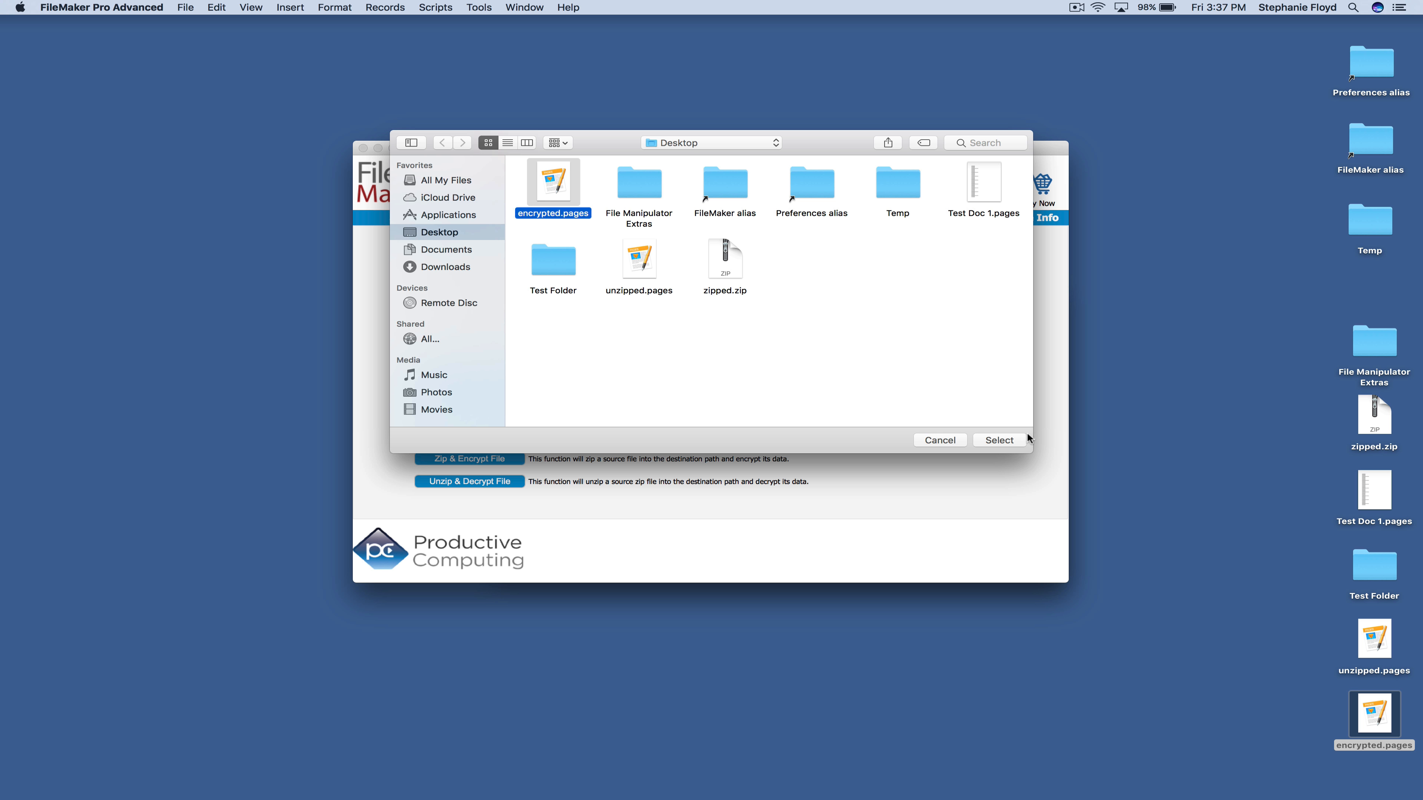
pyautogui.click(1000, 440)
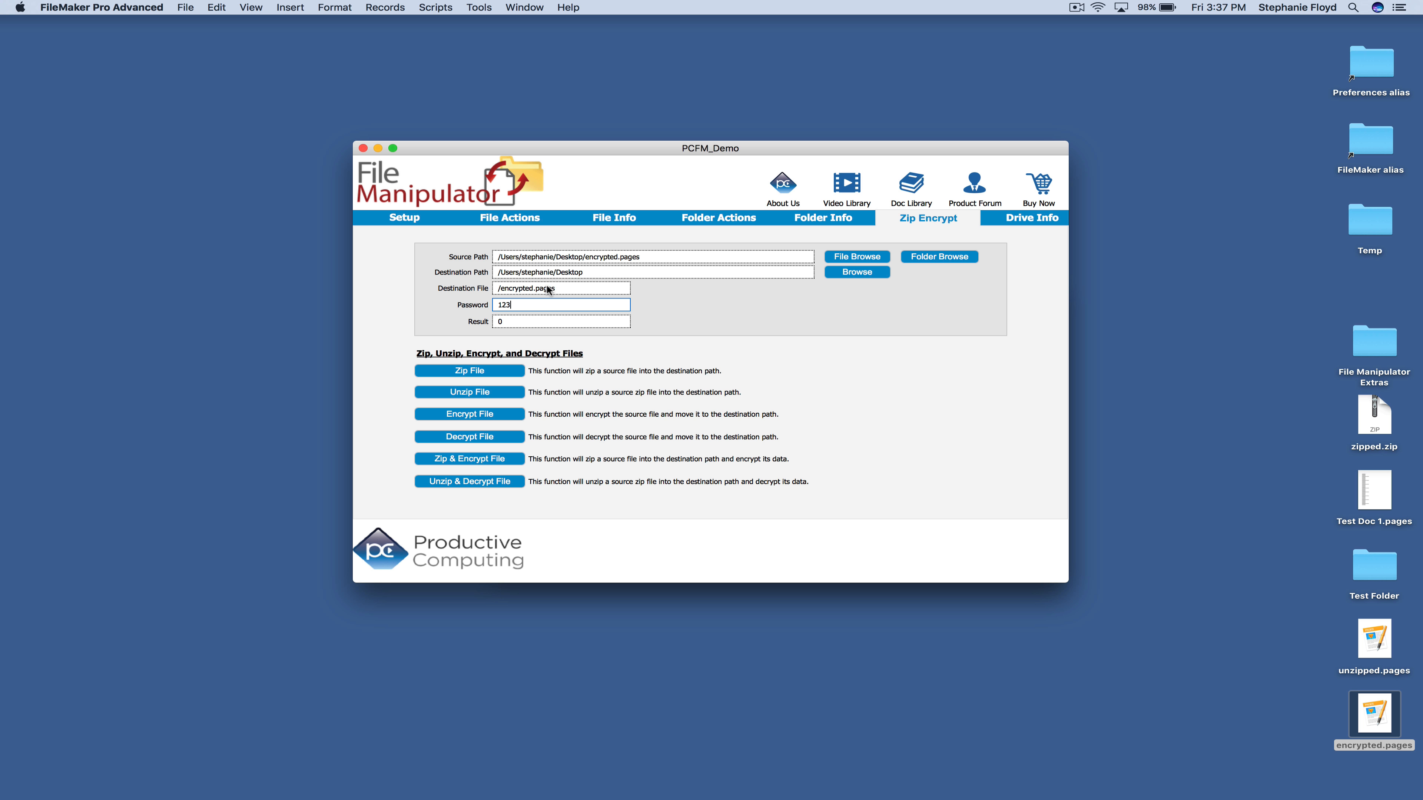
pyautogui.click(501, 291)
pyautogui.write('de')
pyautogui.click(488, 442)
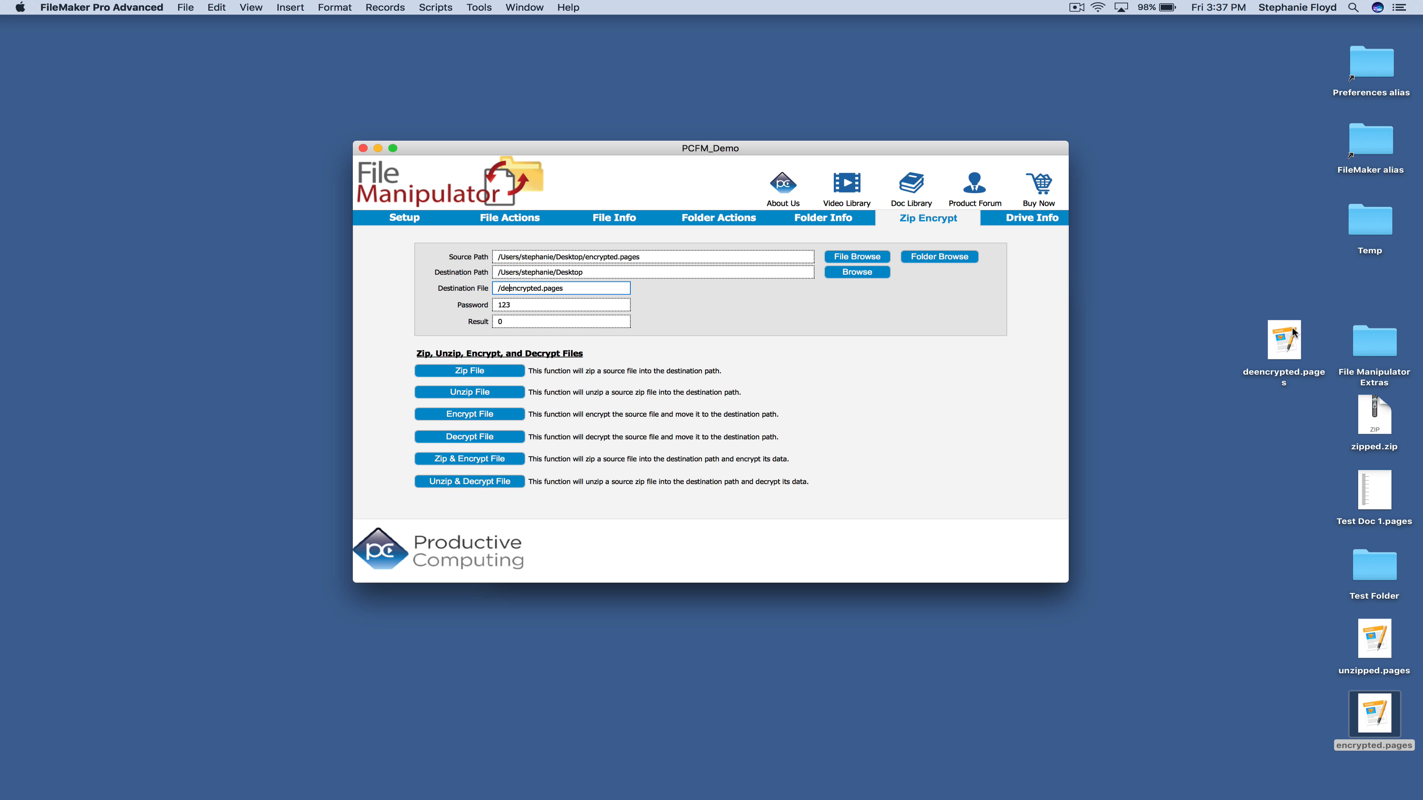
pyautogui.doubleClick(1289, 334)
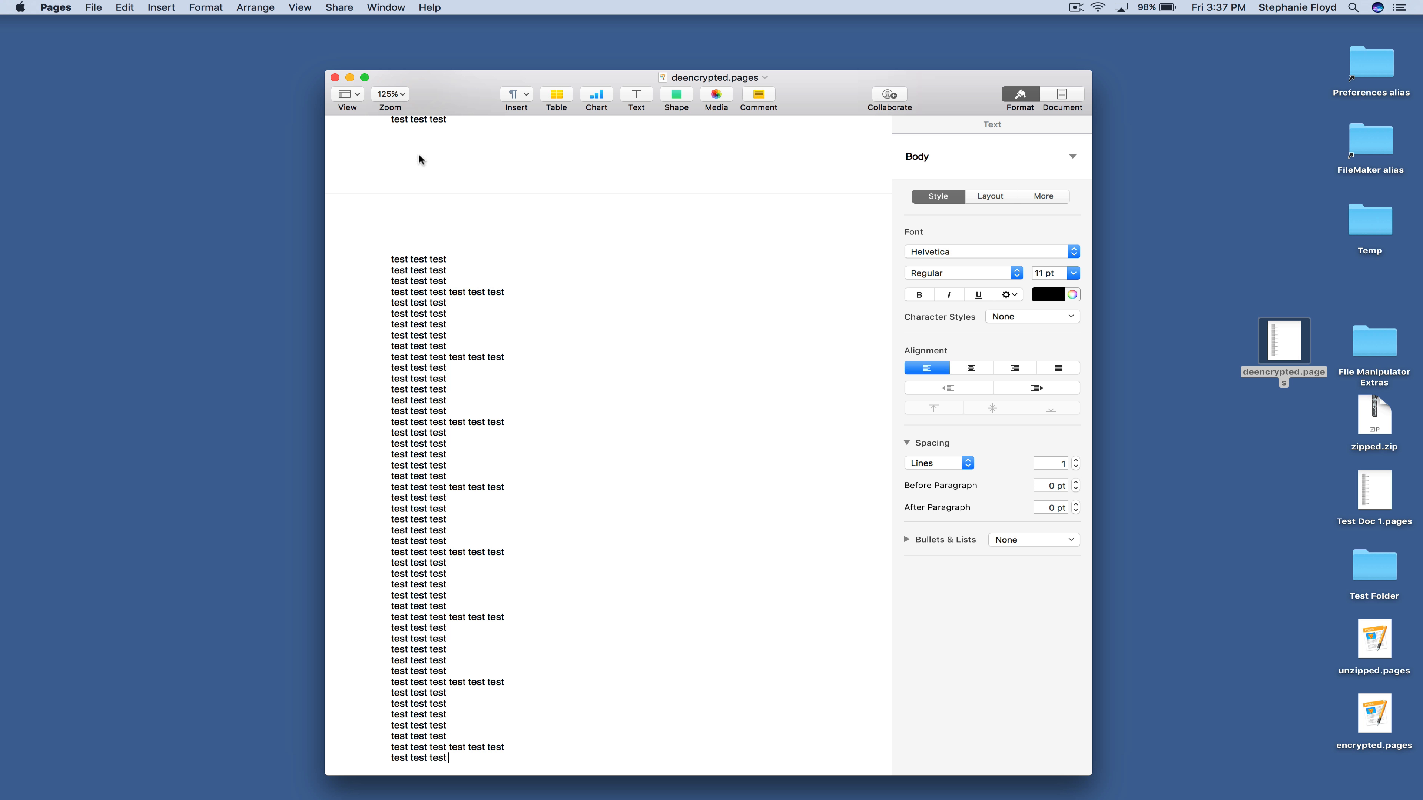
# Close the deencrypted.pages document after checking its test text
pyautogui.click(335, 78)
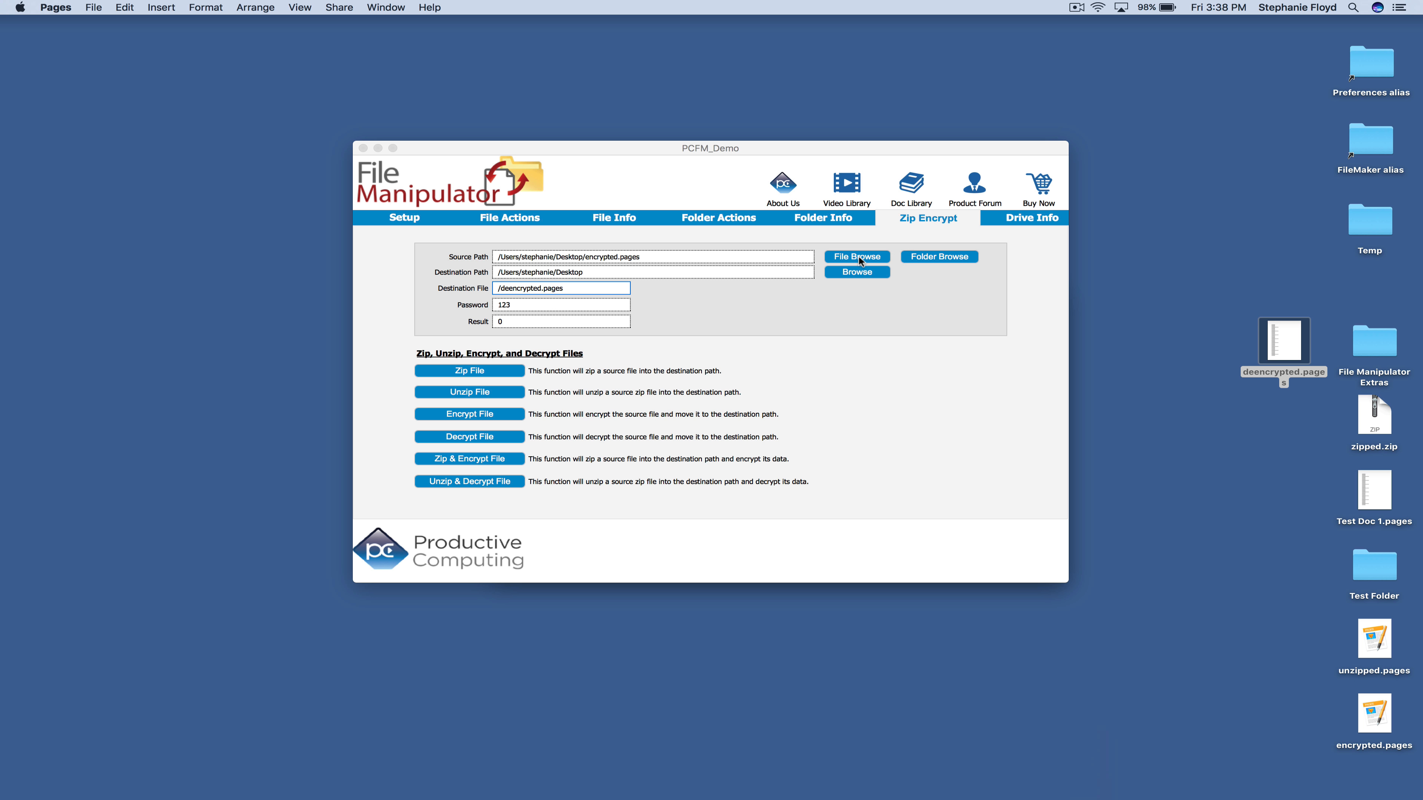
# Select Test Folder on the Desktop as the source folder
pyautogui.click(932, 261)
pyautogui.click(931, 259)
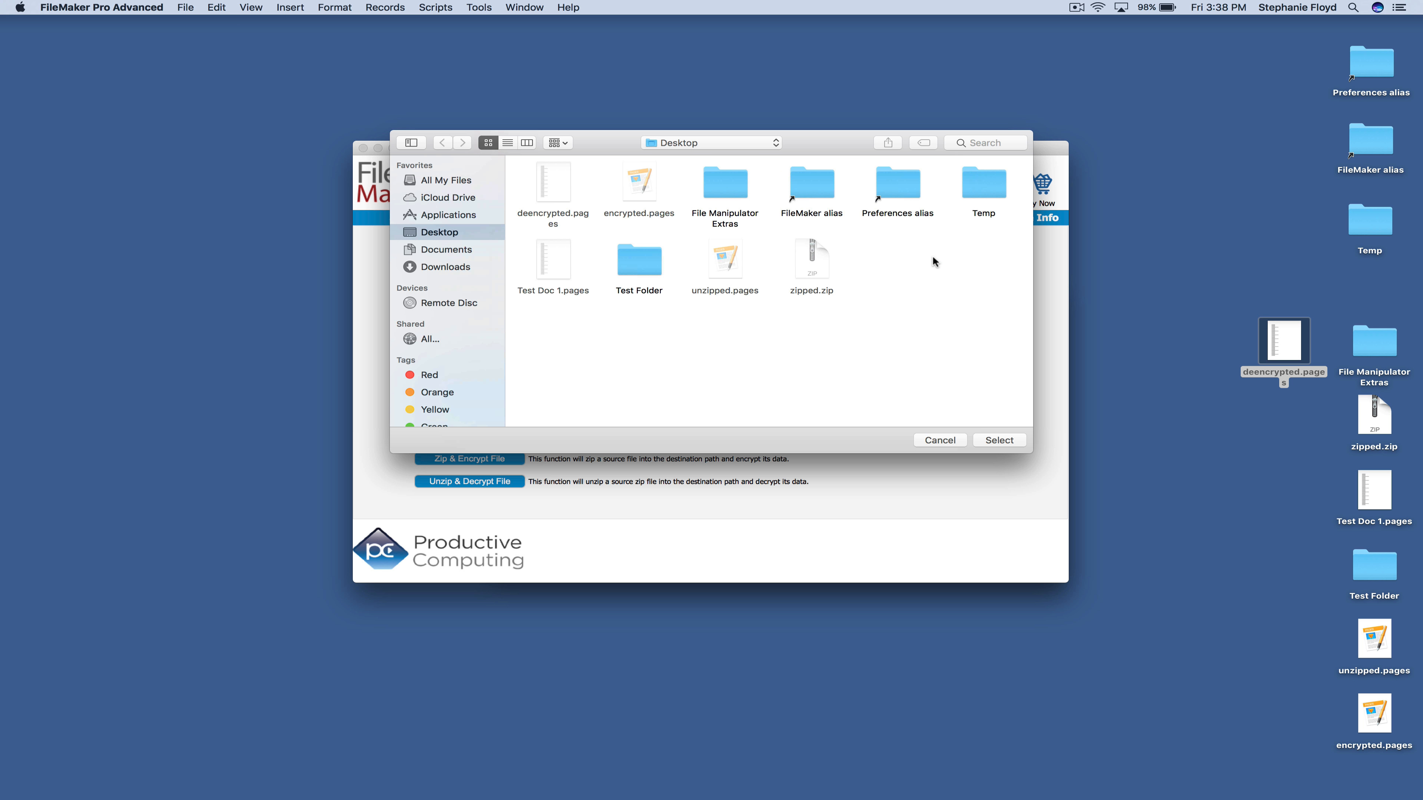
pyautogui.click(621, 274)
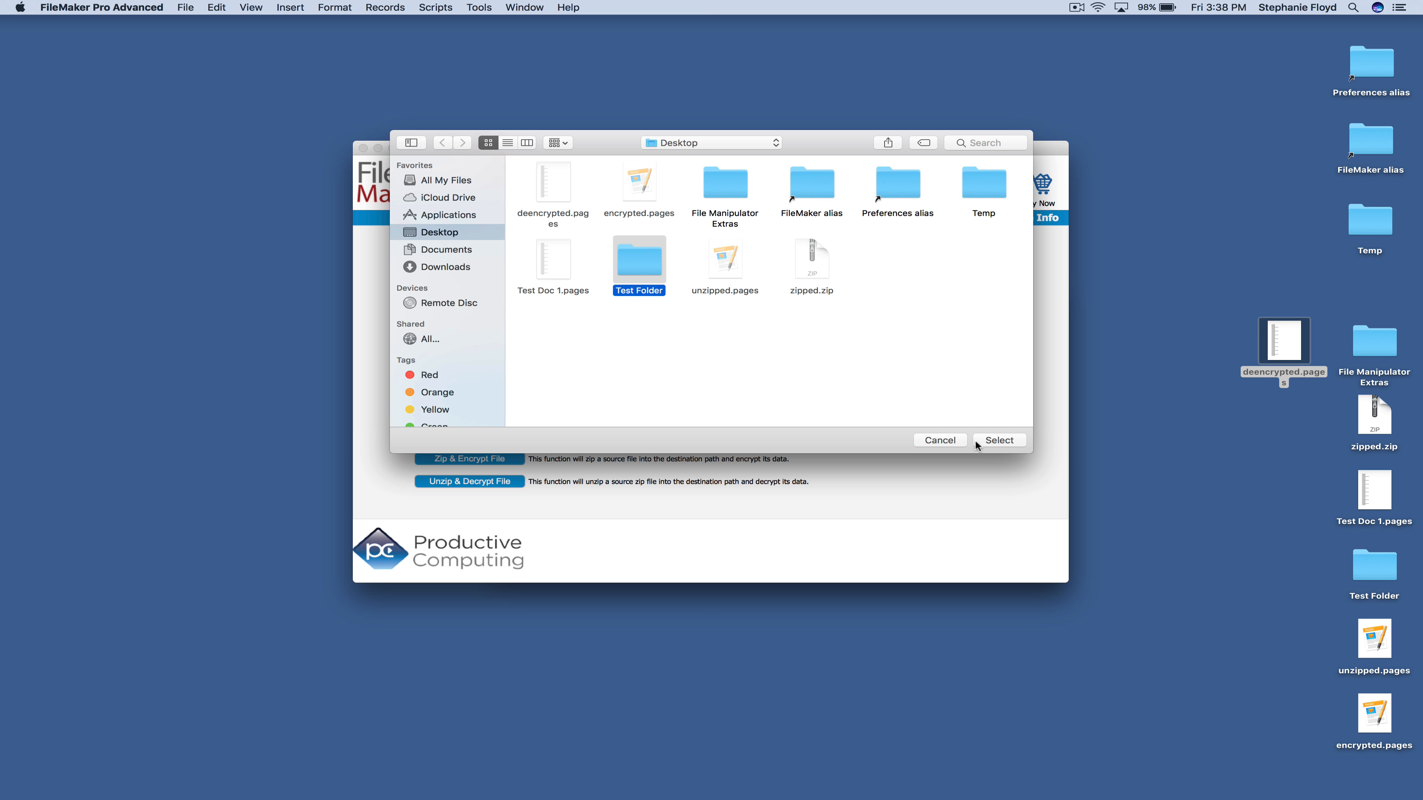
pyautogui.click(997, 441)
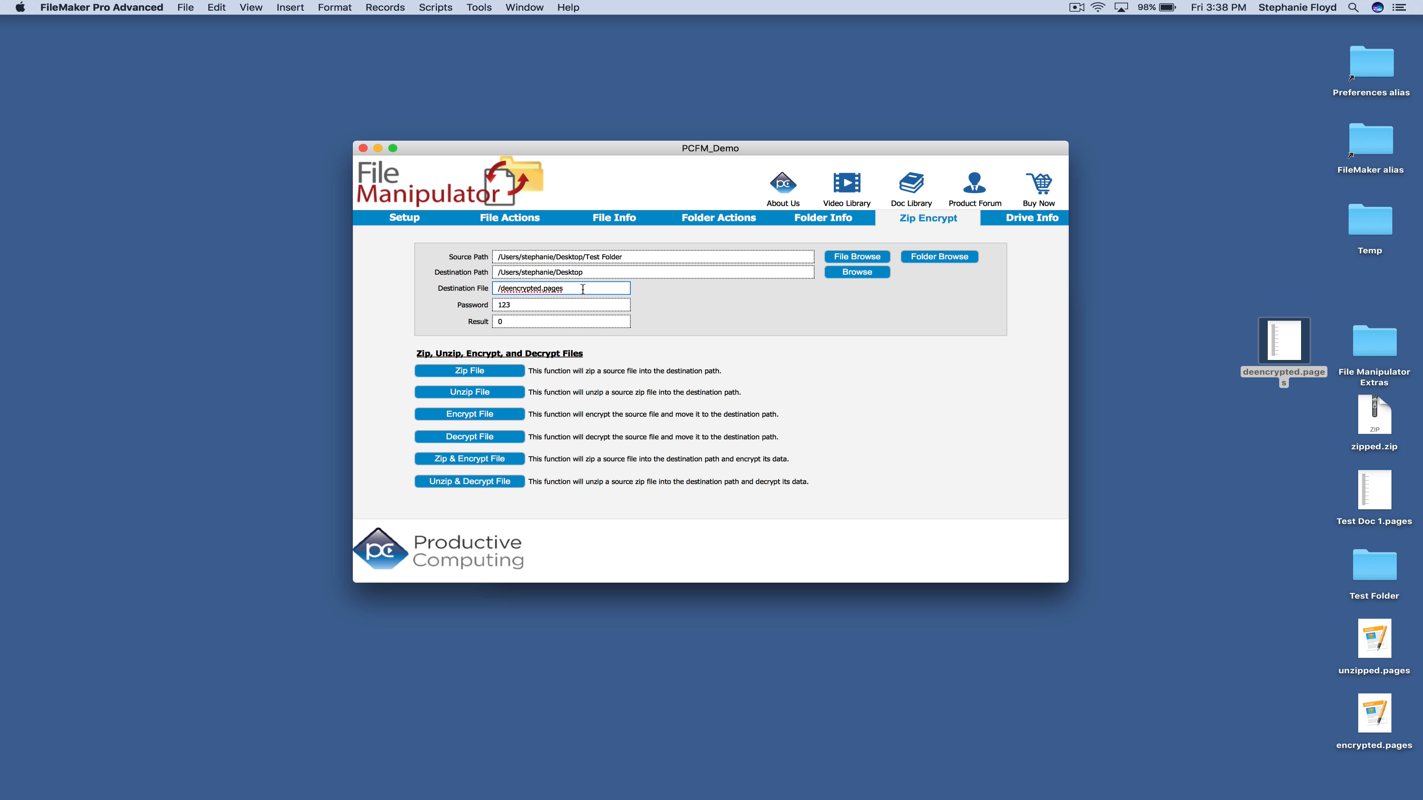
# Replace the destination file with '/encrypted test.zip' and zip-encrypt the folder
pyautogui.moveTo(625, 288); pyautogui.dragTo(429, 279)
pyautogui.press('BackSpace')
pyautogui.write('/encrypted test.zip')
pyautogui.click(488, 463)
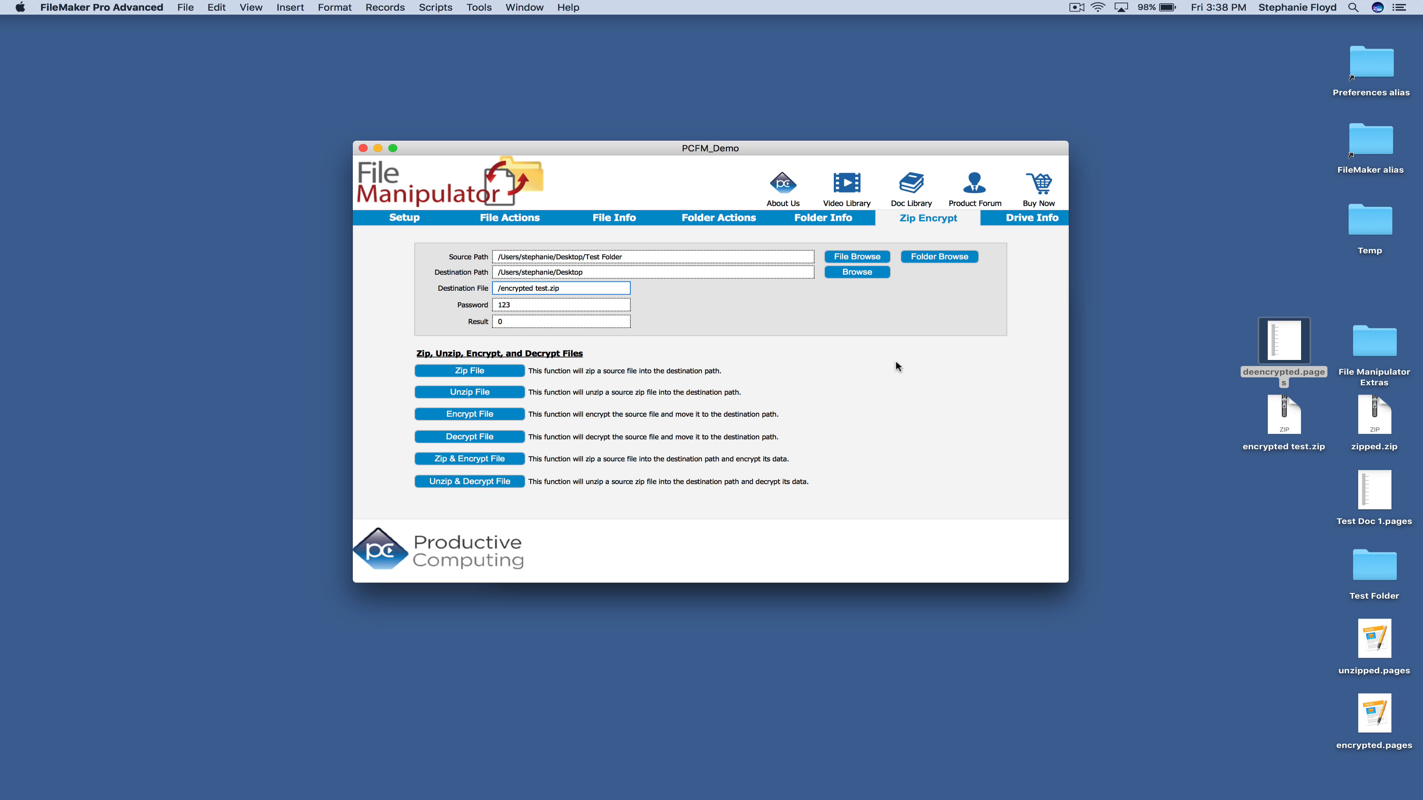
# Select encrypted test.zip on the Desktop as the source file
pyautogui.click(925, 256)
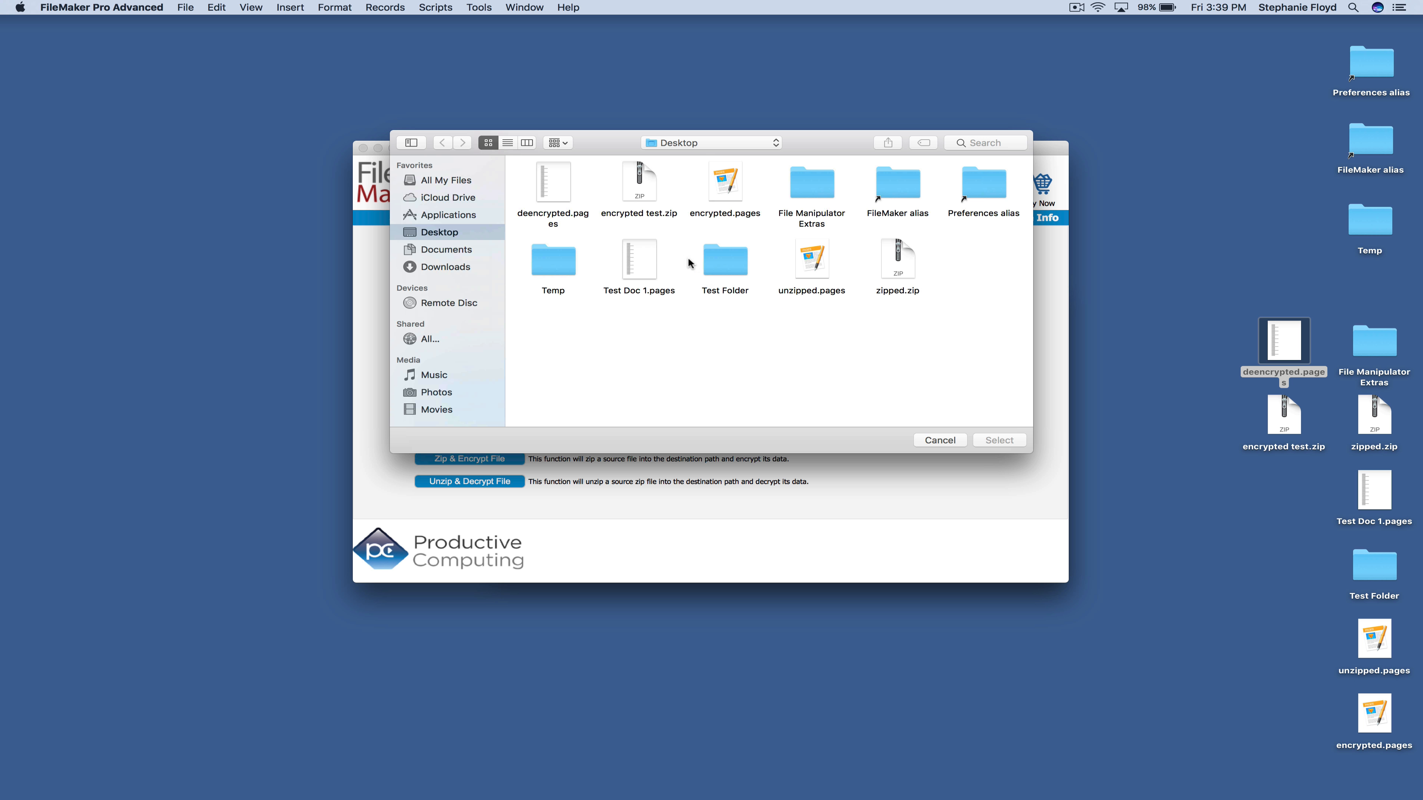
pyautogui.click(653, 181)
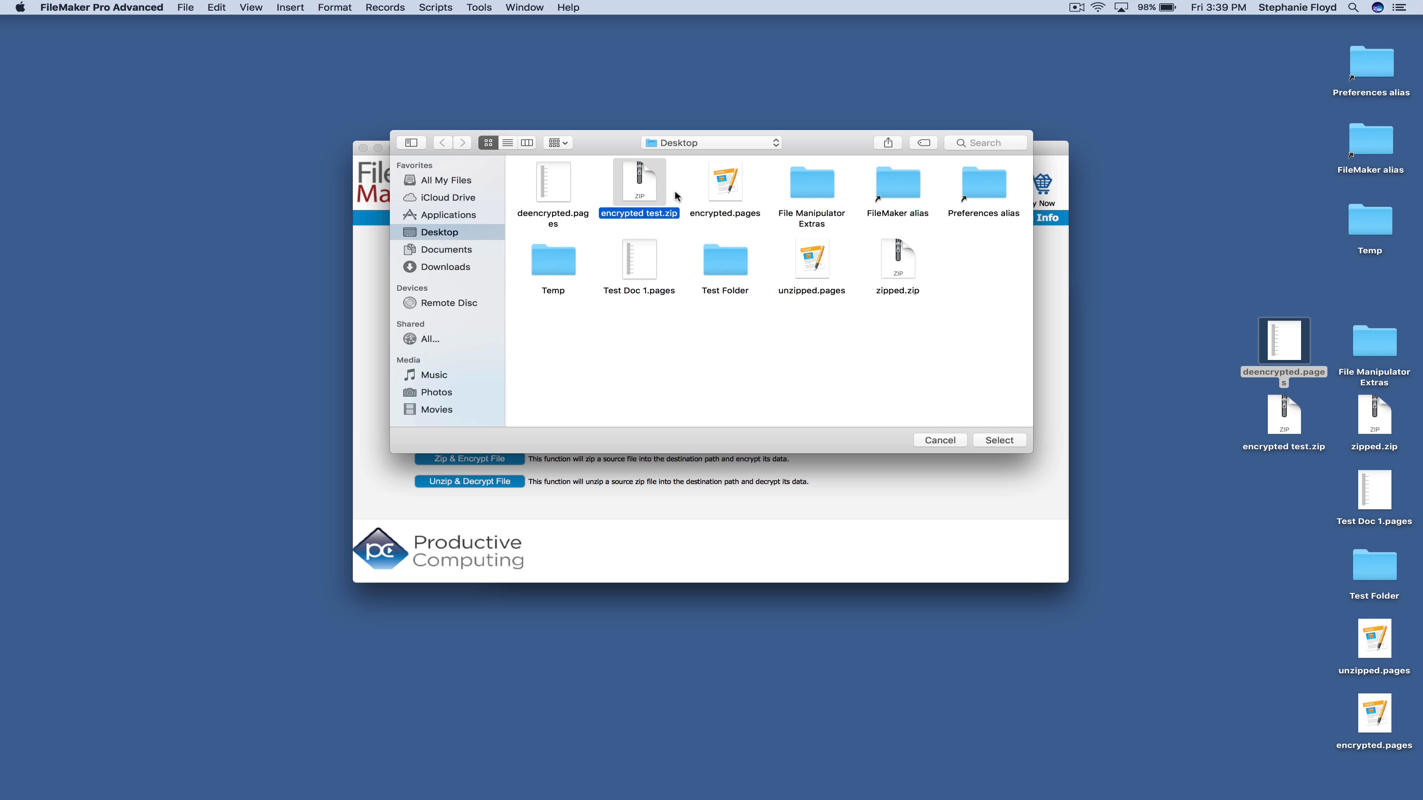
pyautogui.click(998, 440)
# Append 'test test' to the destination path, clear the file name, unzip-decrypt, and open the folder
pyautogui.click(599, 272)
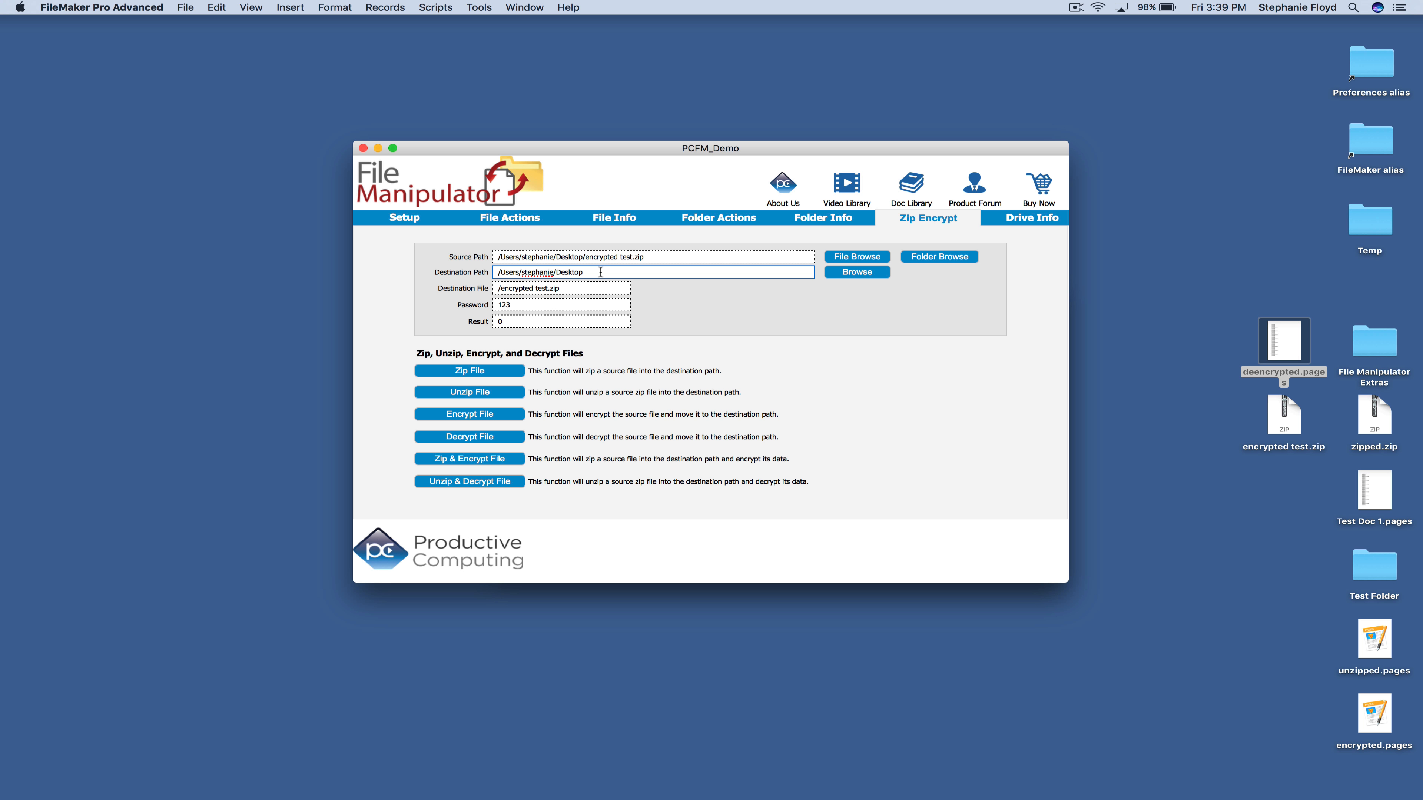
pyautogui.write('test test')
pyautogui.click(574, 289)
pyautogui.press('BackSpace')
pyautogui.click(512, 488)
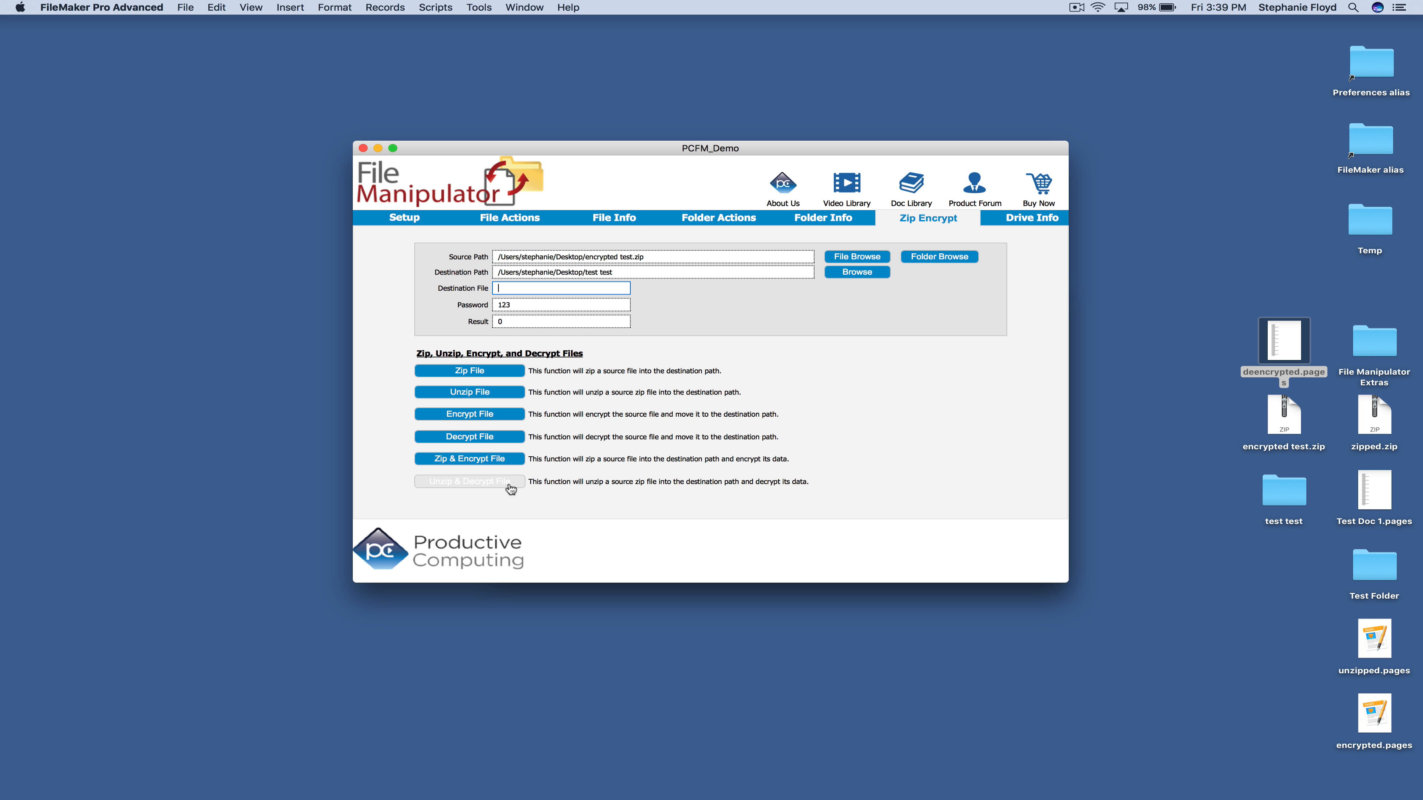
pyautogui.doubleClick(1273, 491)
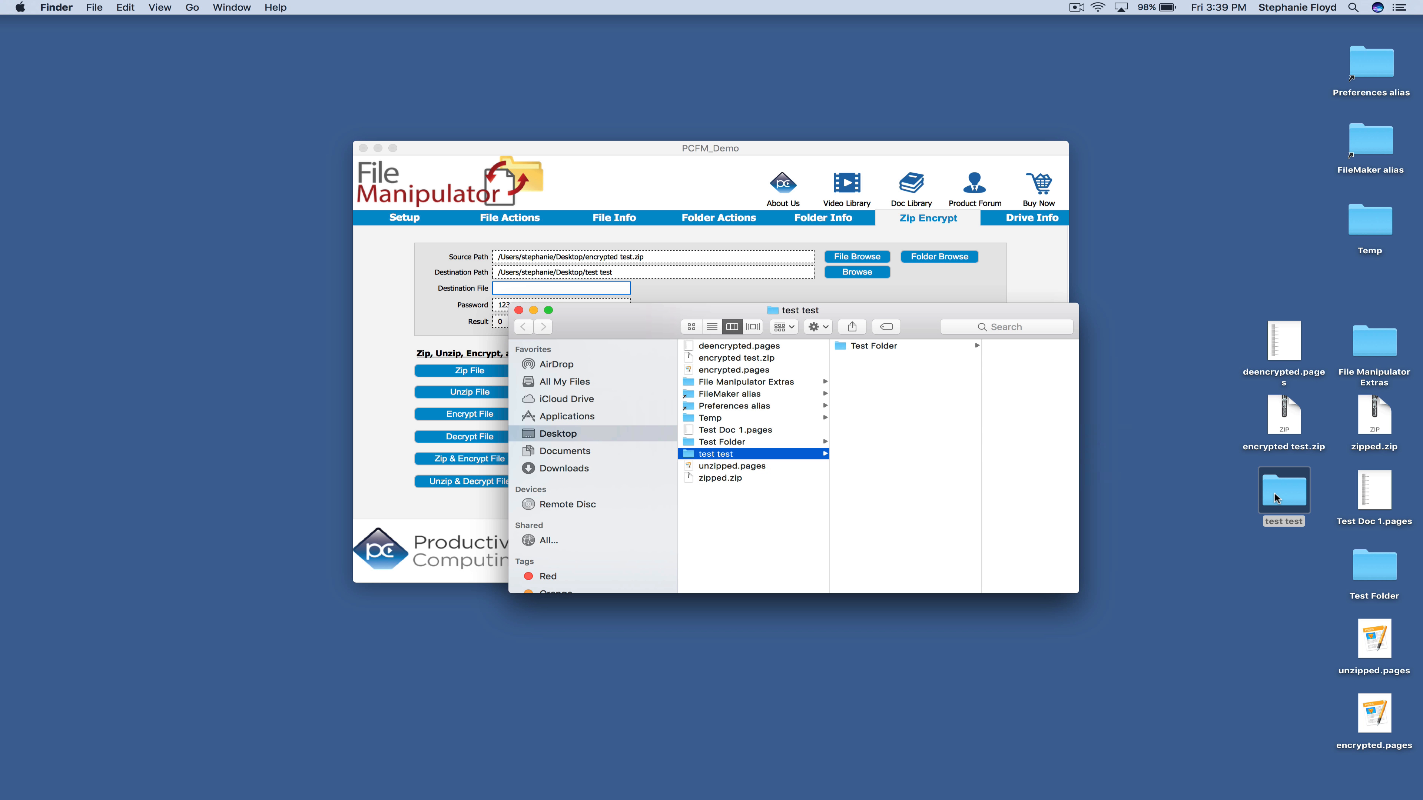
# Check that the restored Test Folder and its files sit in the test test folder, then close Finder
pyautogui.click(883, 346)
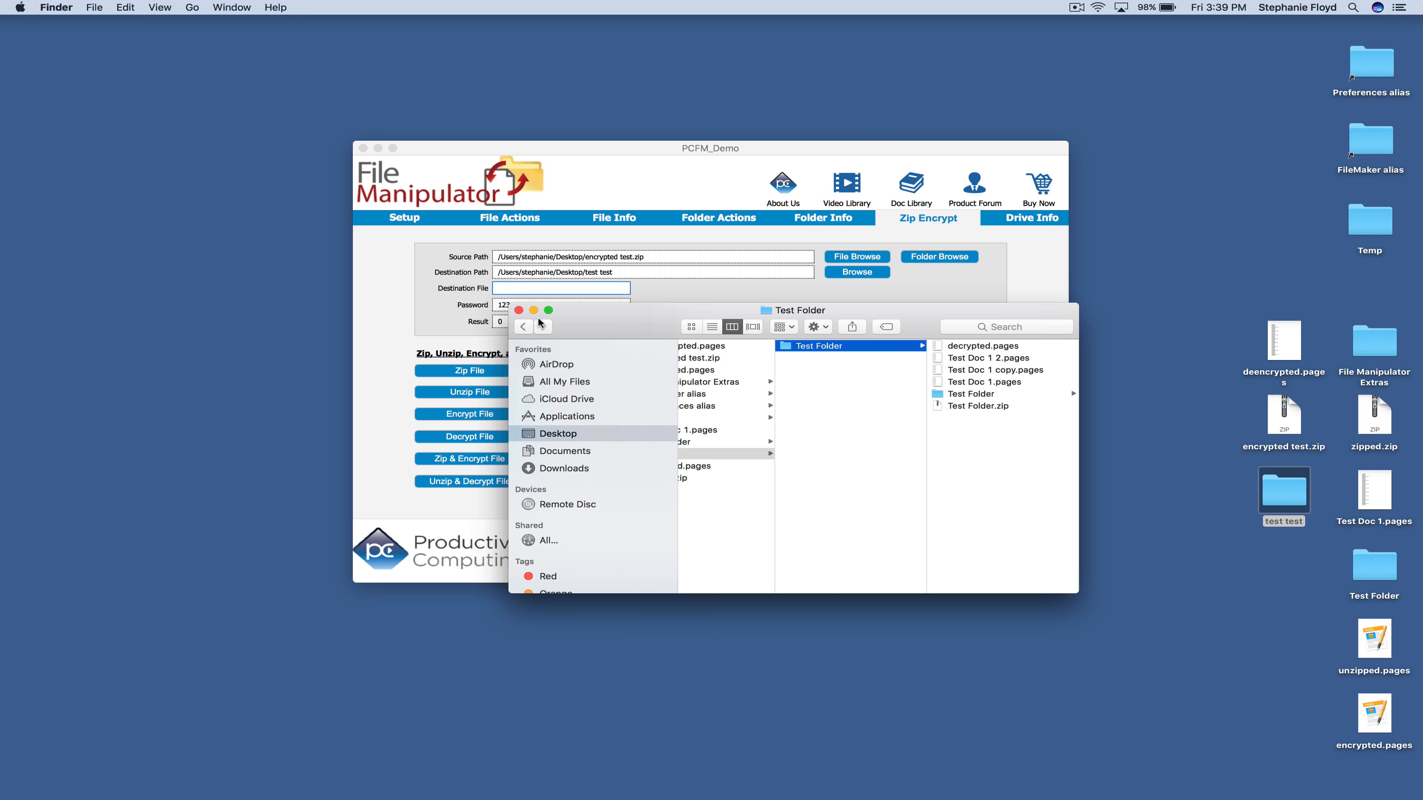
pyautogui.click(518, 310)
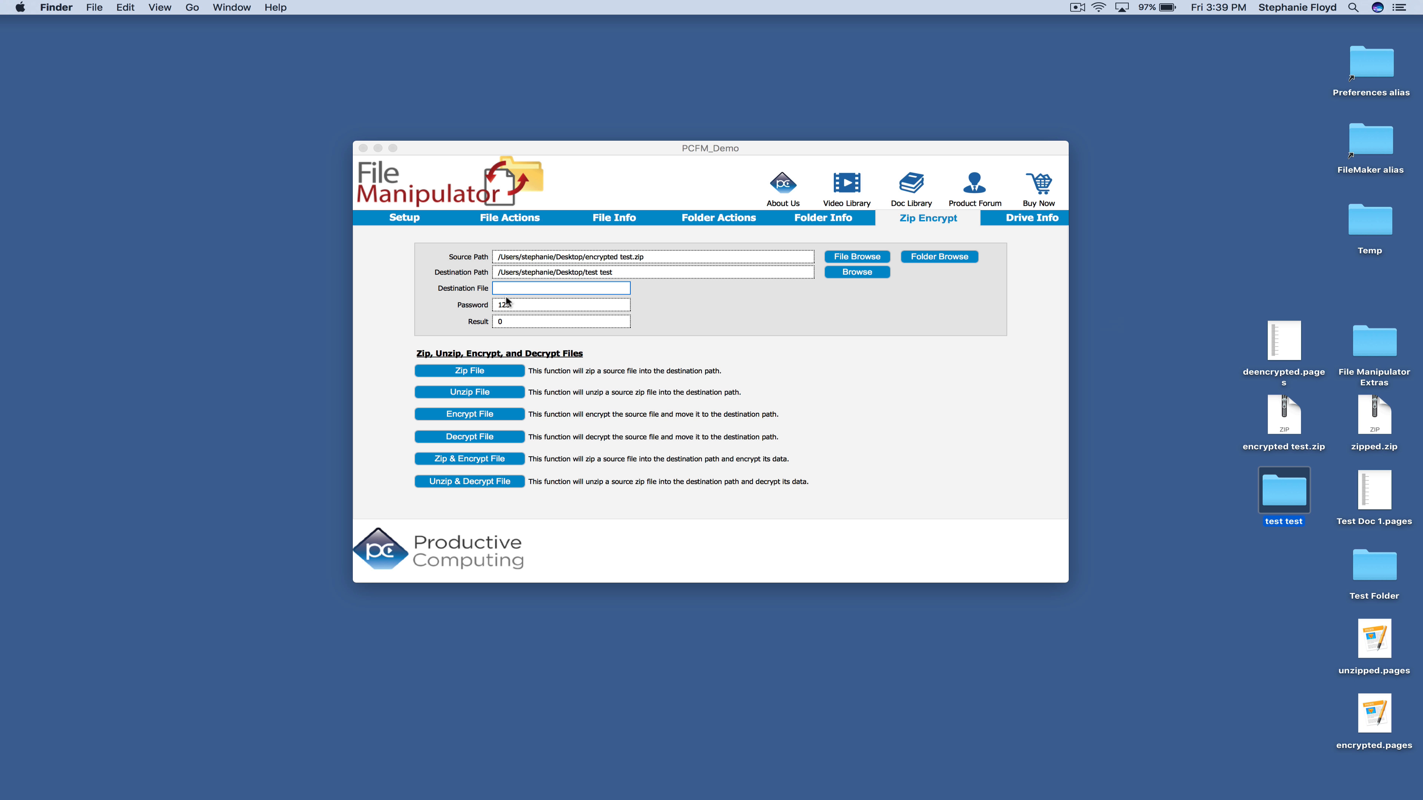
# On the Drive Info tab, list drives Macintosh HD, home and net, and set Source Path to the Desktop
pyautogui.click(1006, 220)
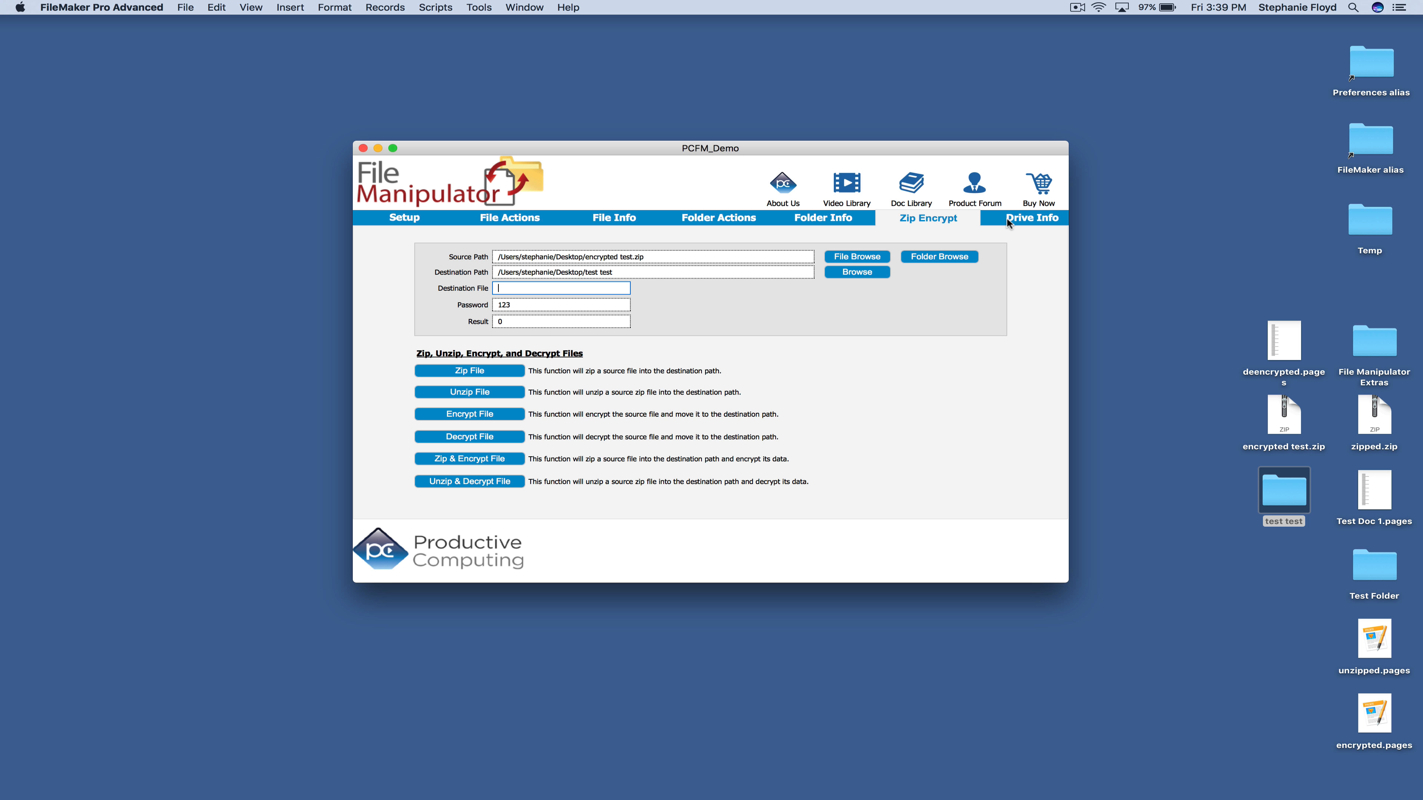
pyautogui.click(1007, 216)
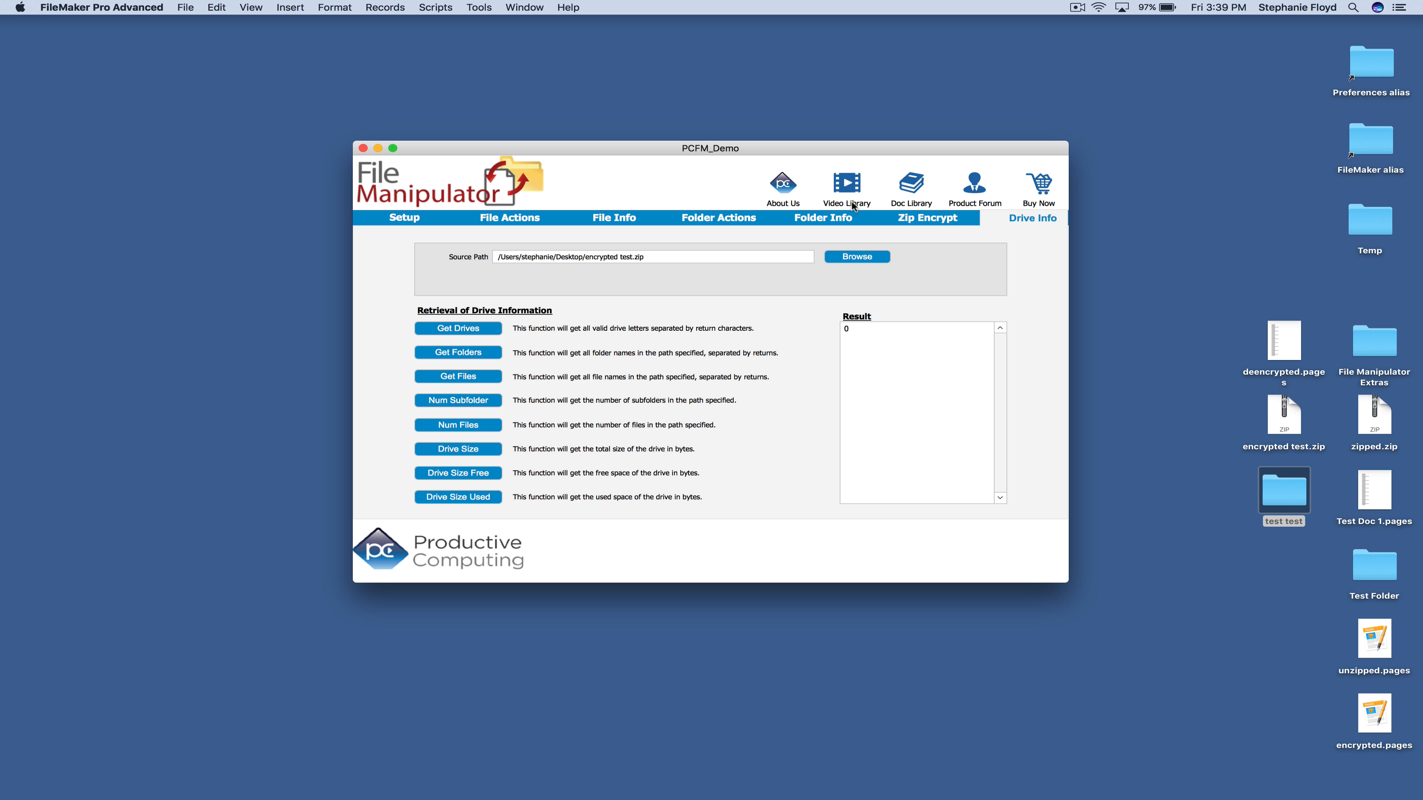
pyautogui.click(452, 335)
pyautogui.click(860, 257)
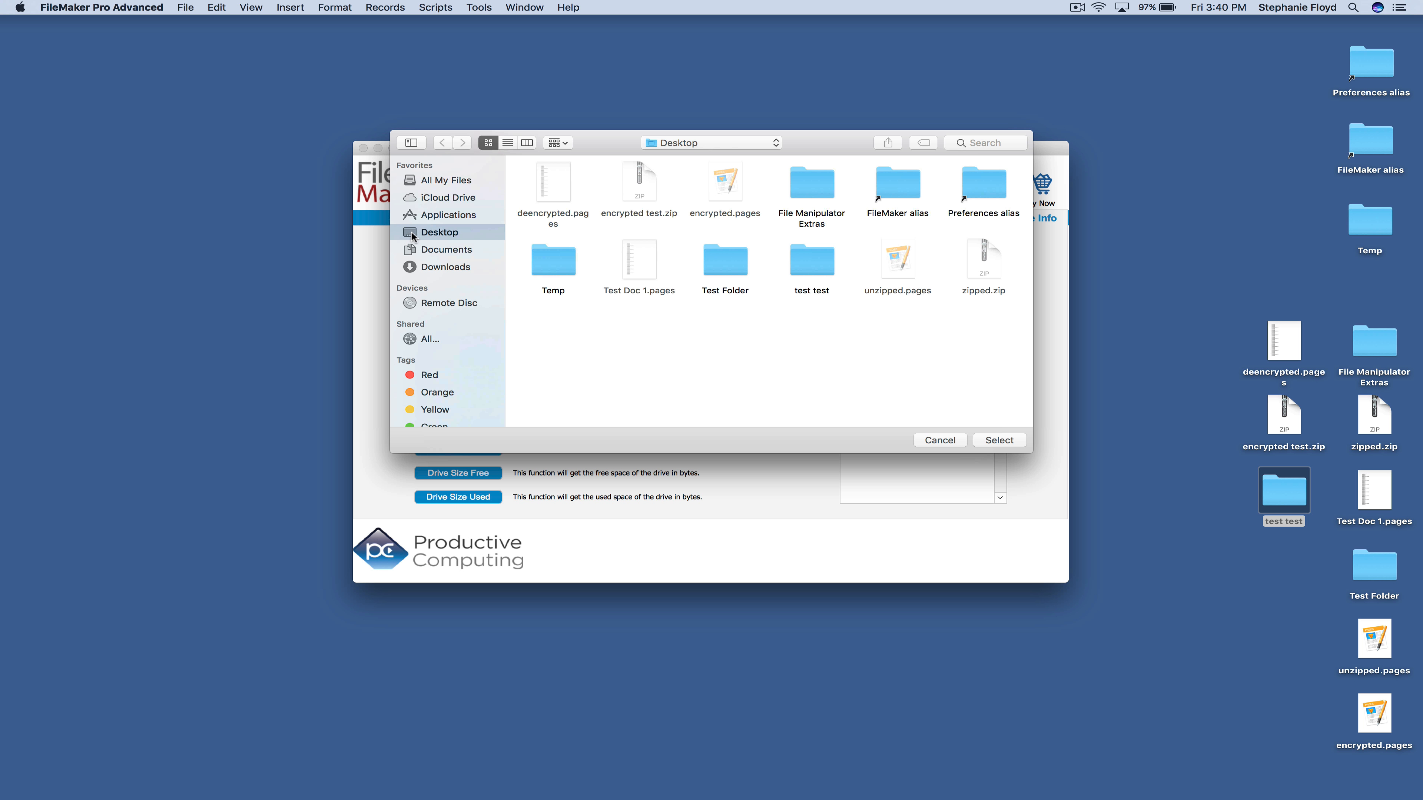
pyautogui.click(998, 441)
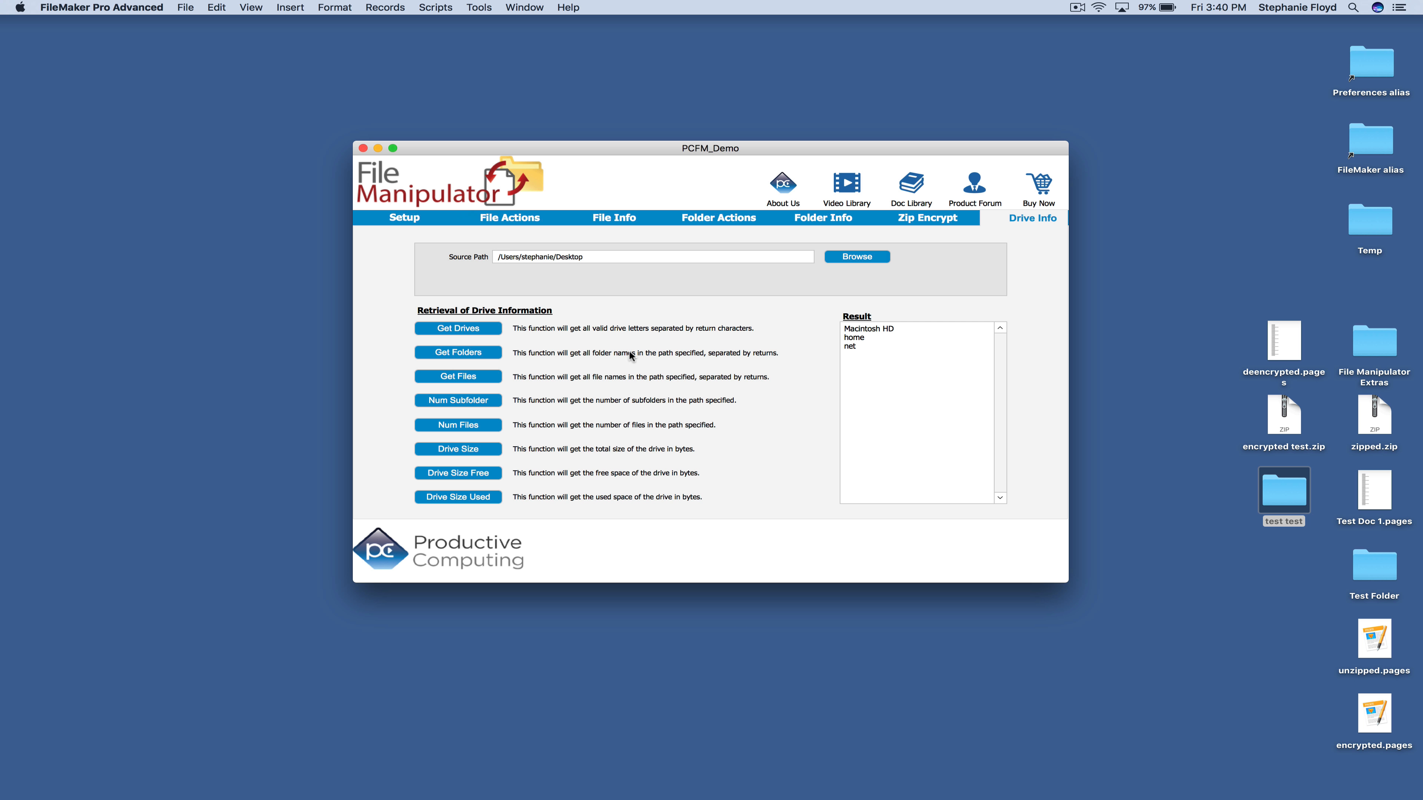
# List the Desktop's folders and files and count them: 5 subfolders and 9 files
pyautogui.click(476, 353)
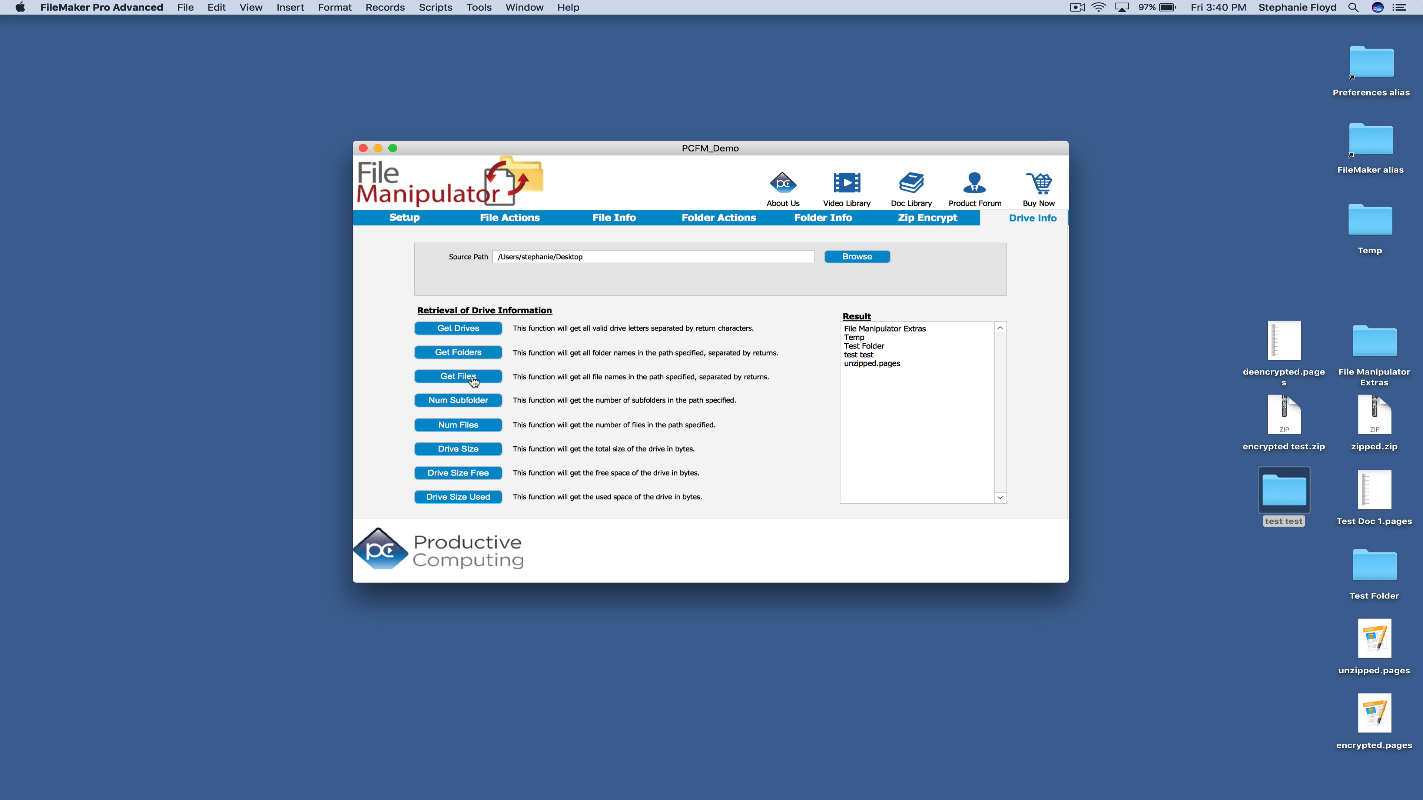
pyautogui.click(470, 378)
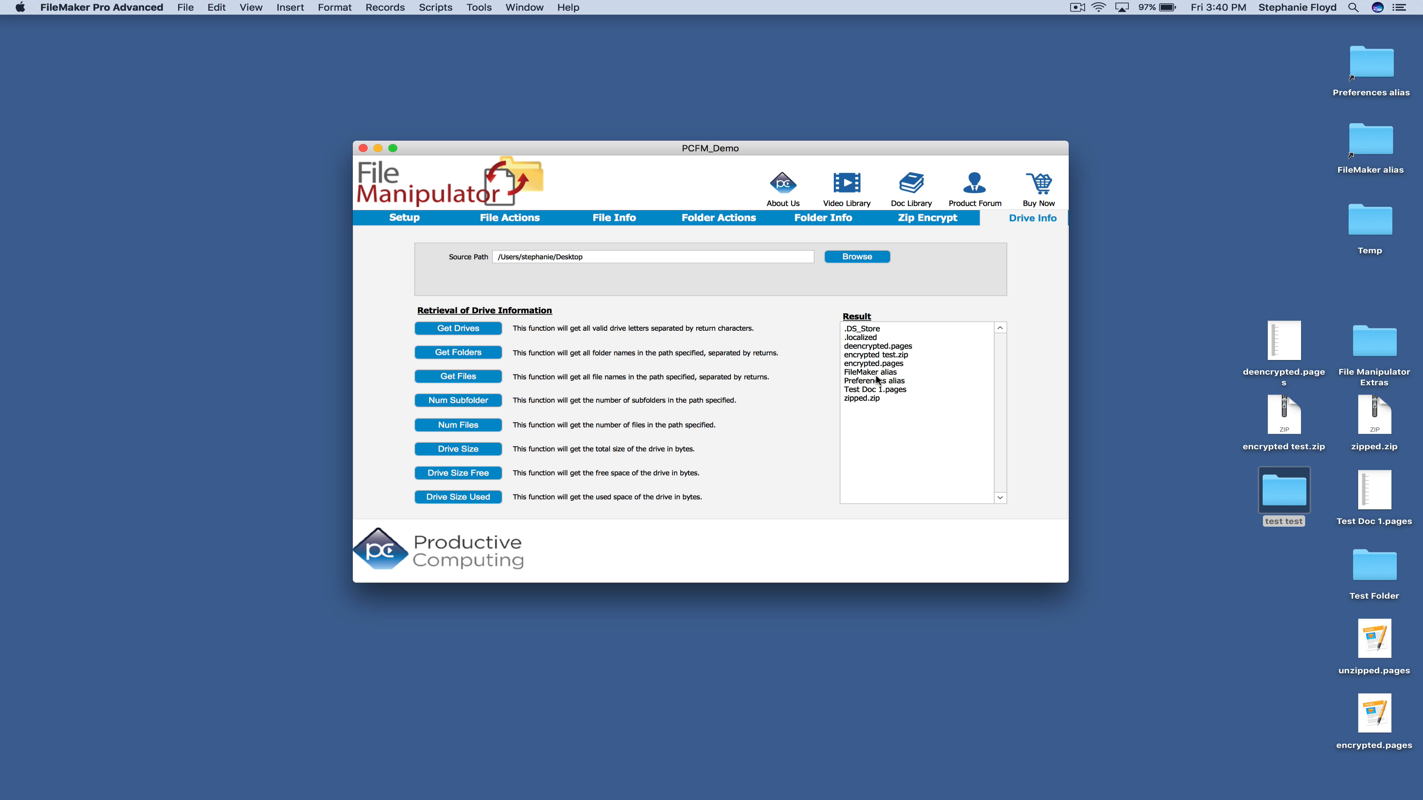
pyautogui.click(458, 400)
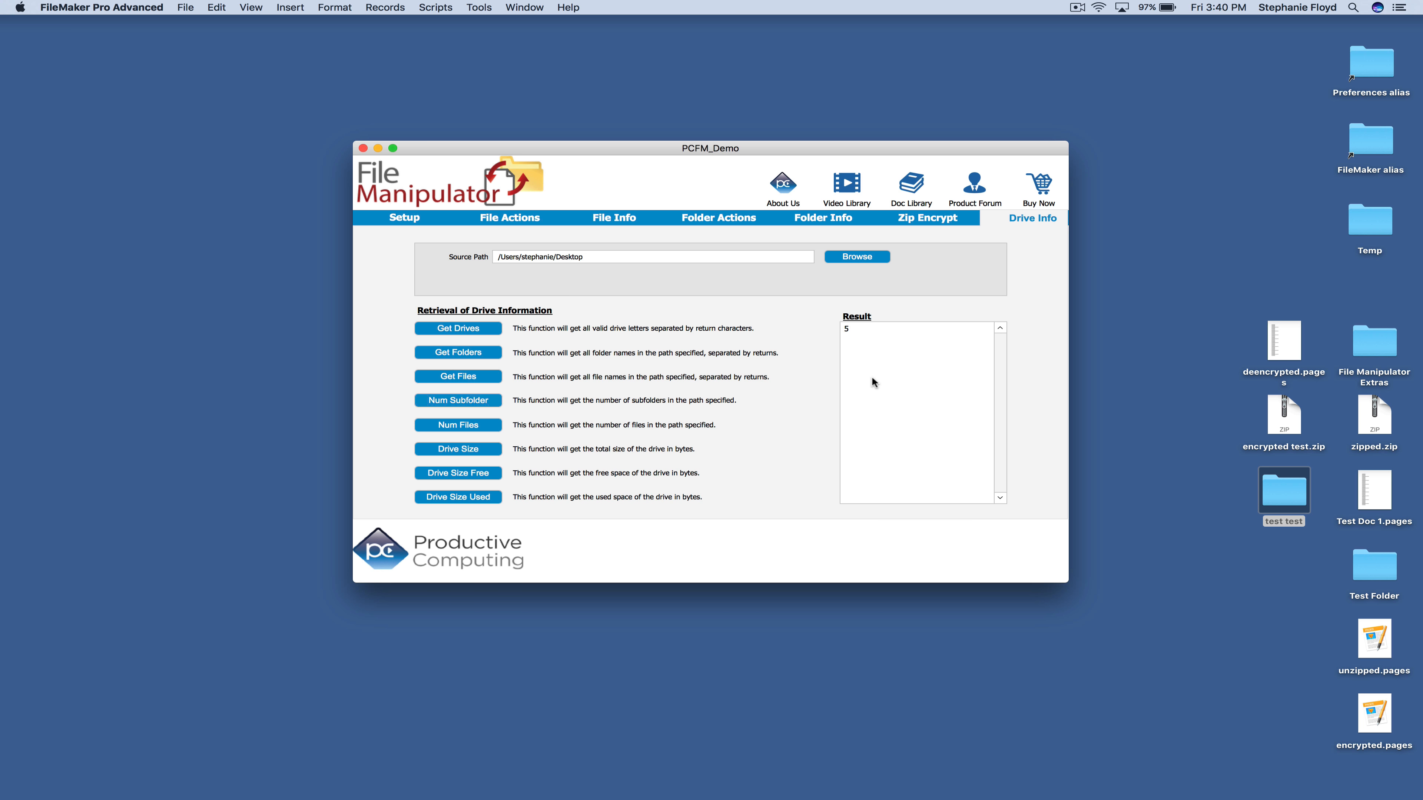
pyautogui.click(490, 425)
pyautogui.click(472, 452)
pyautogui.click(489, 474)
pyautogui.click(490, 503)
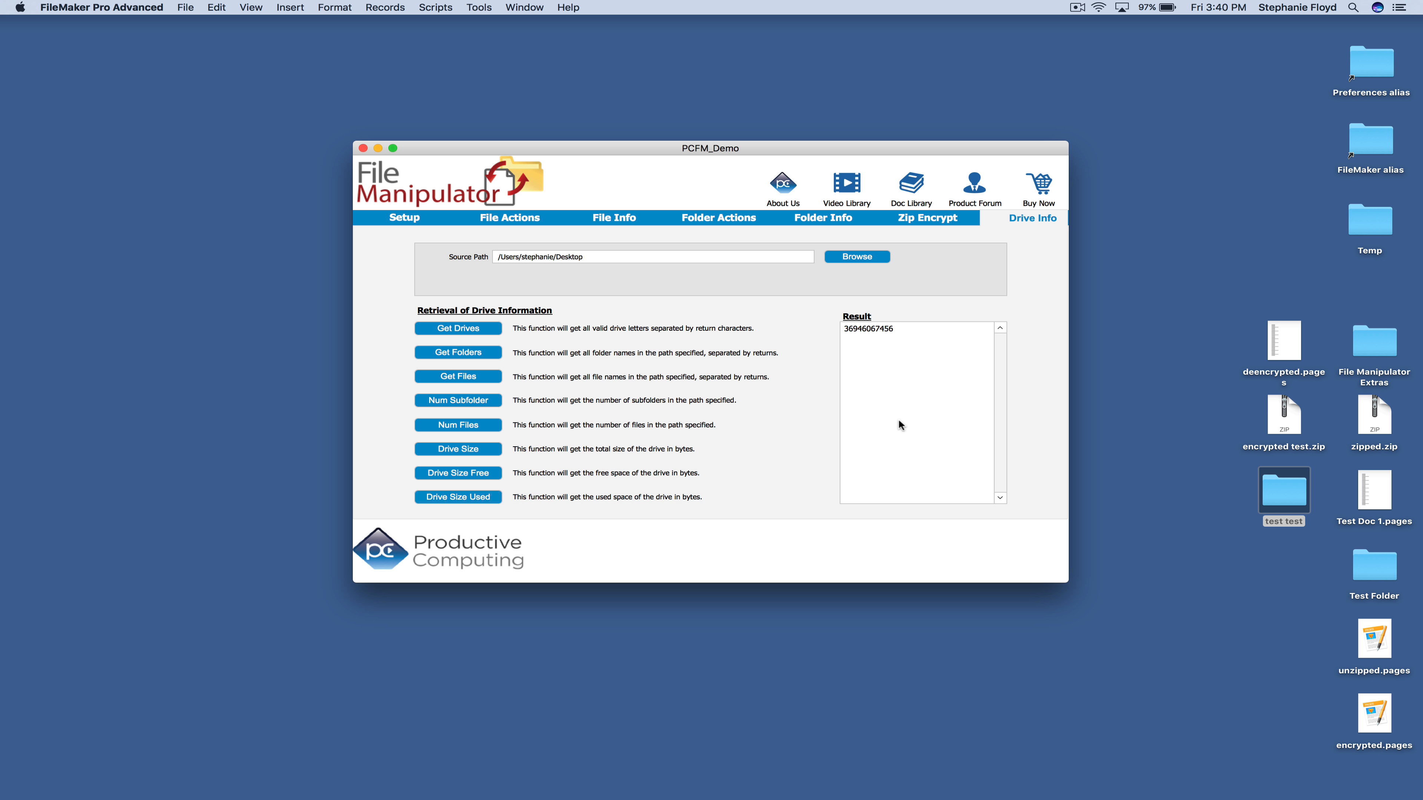